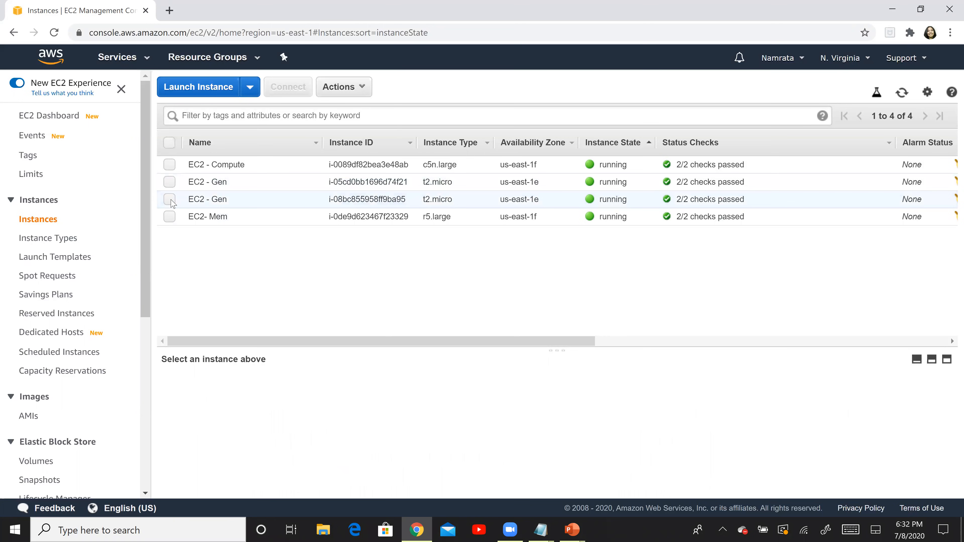
Examine the instance settings and CloudWatch monitoring options available for the running EC2- Mem instance.
click(170, 164)
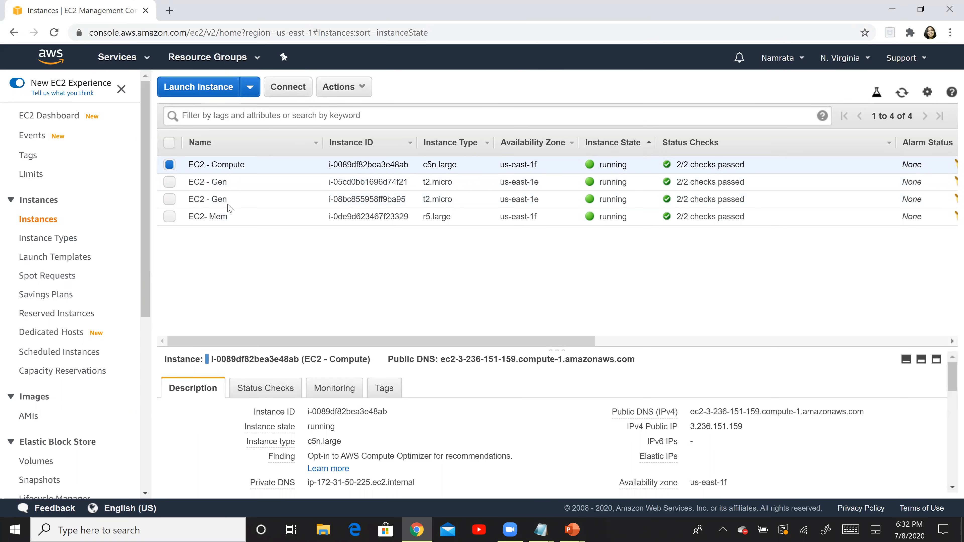
click(169, 216)
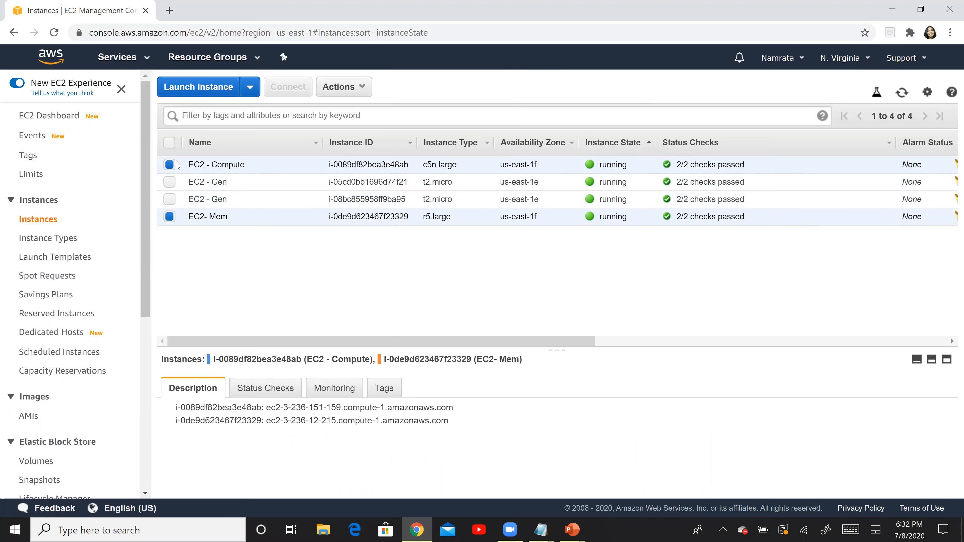
click(169, 165)
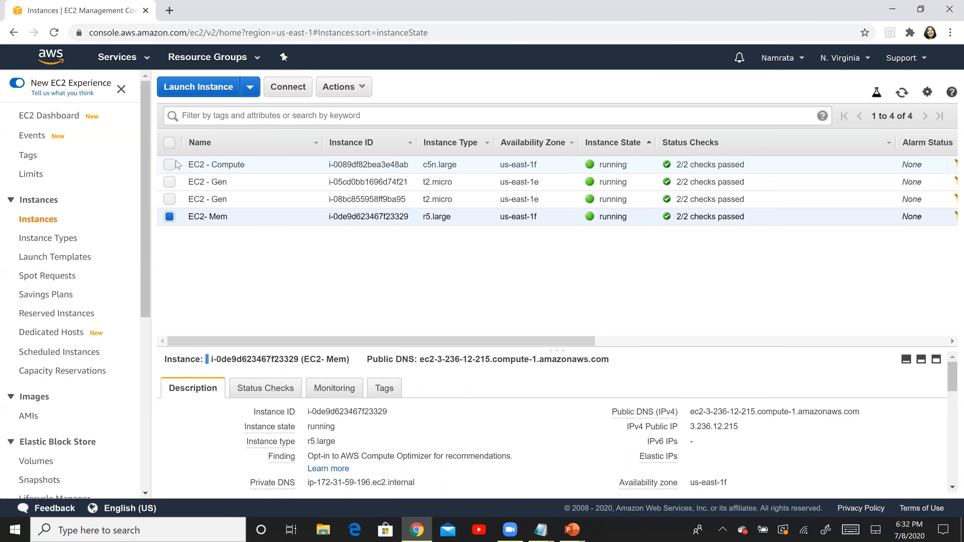
click(370, 94)
mouse_move(399, 190)
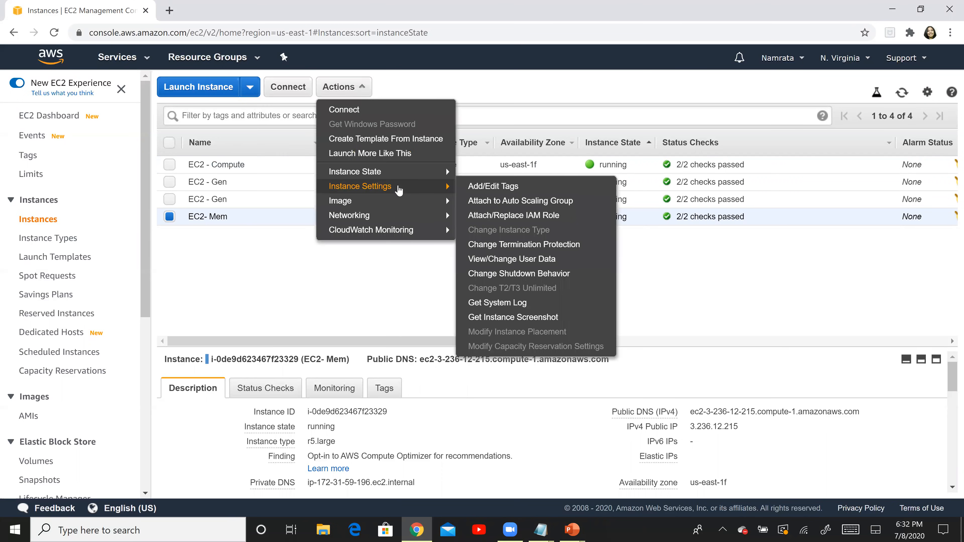
mouse_move(501, 229)
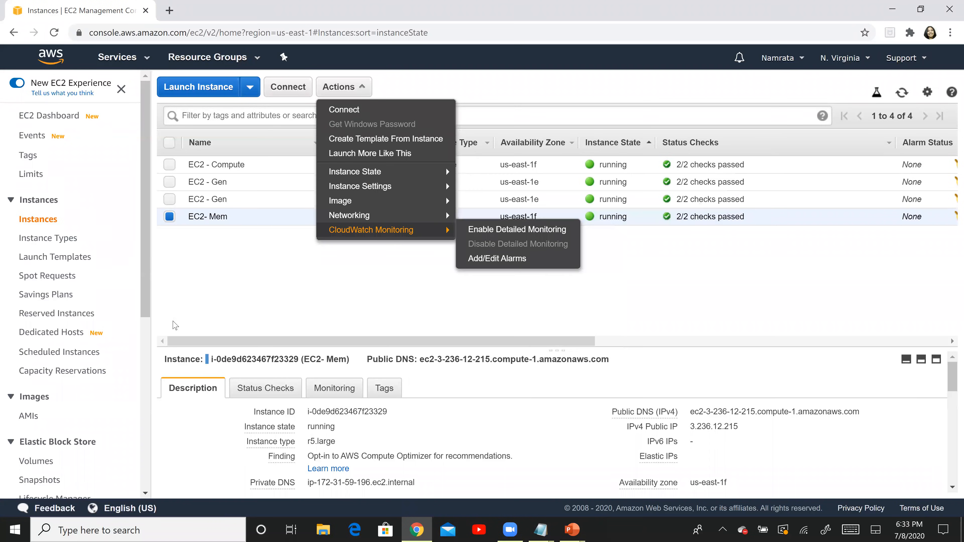
click(201, 282)
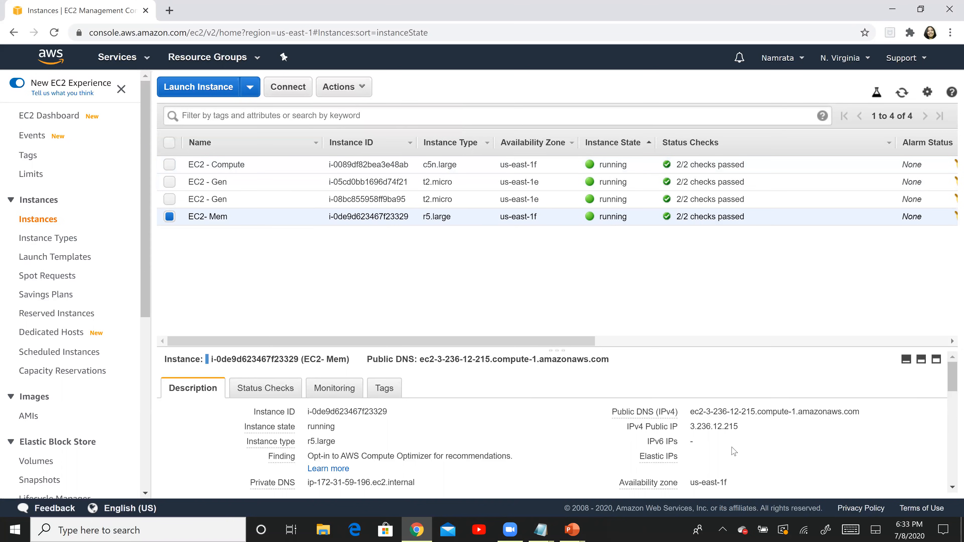
mouse_move(734, 441)
Stop all four EC2 instances in the list.
click(169, 143)
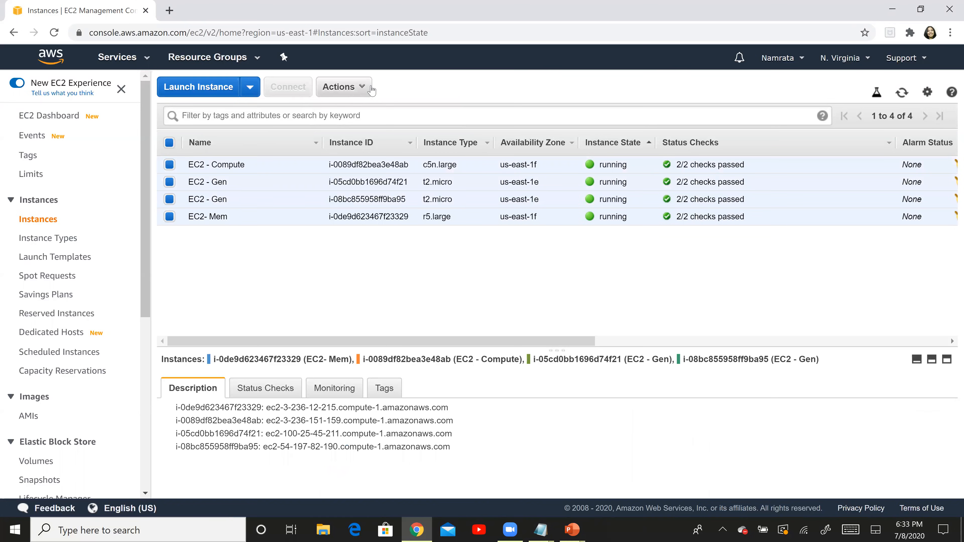
click(363, 88)
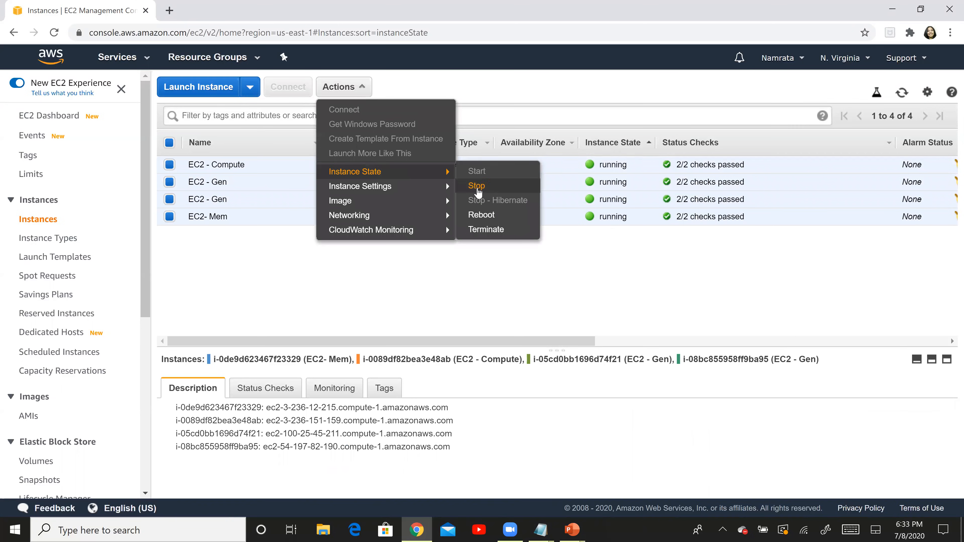
click(478, 187)
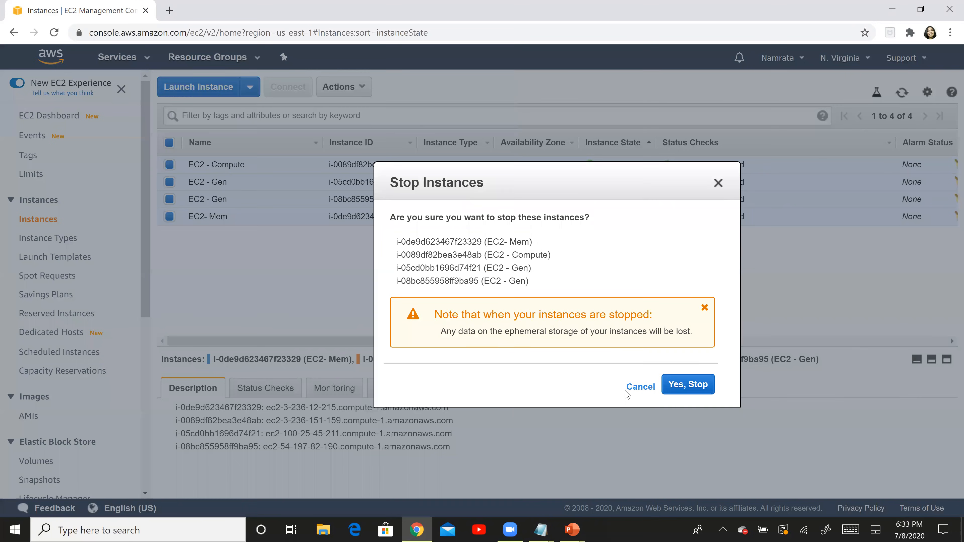
click(689, 385)
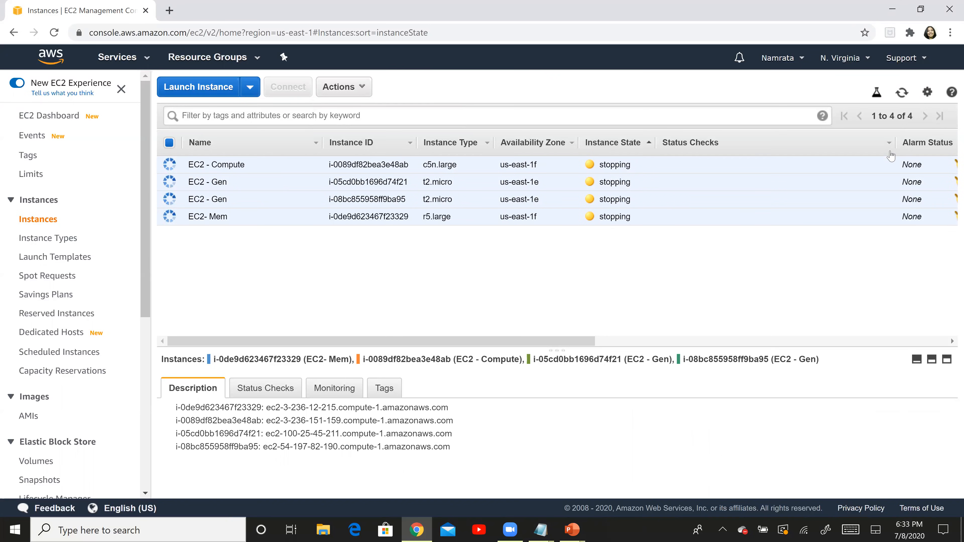
Refresh the instance list repeatedly to check the instances' stopping progress.
click(906, 98)
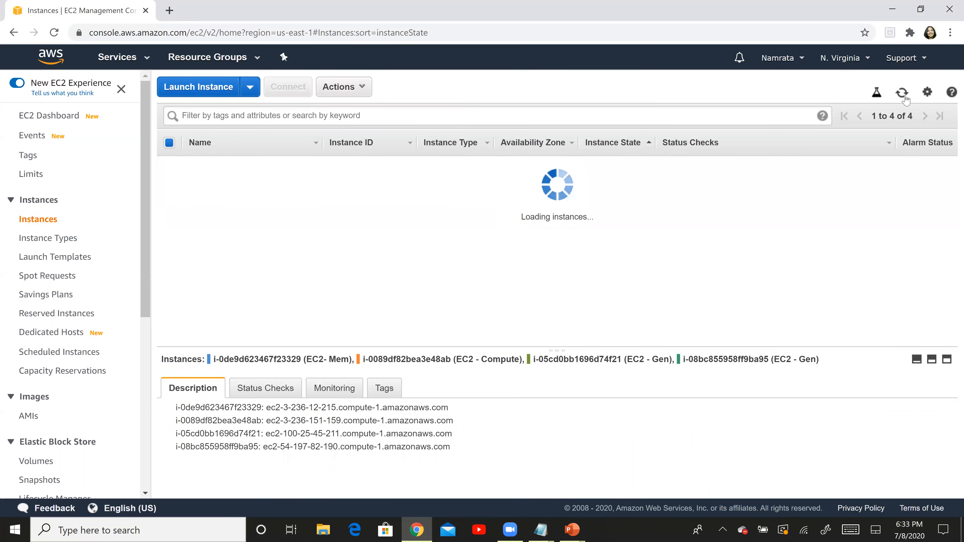
click(906, 98)
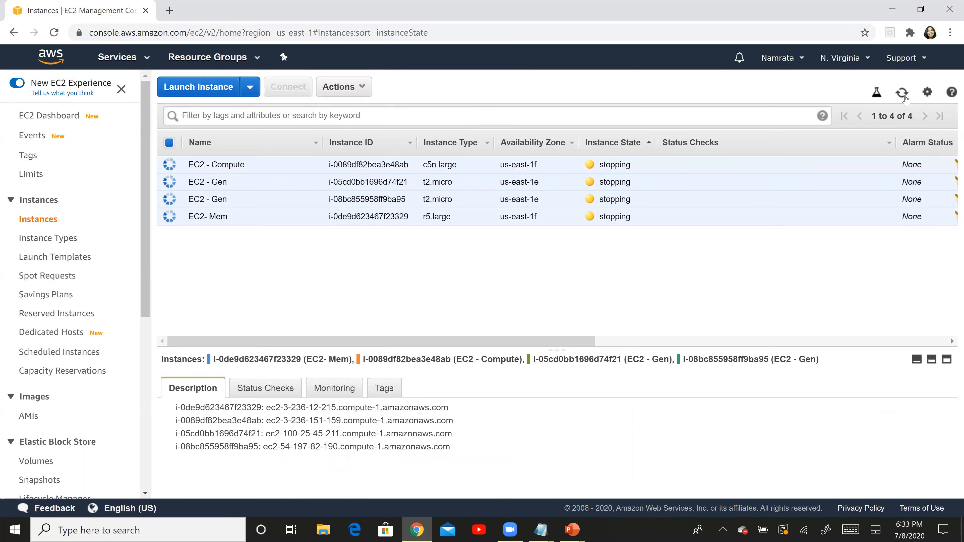
click(906, 97)
click(906, 97)
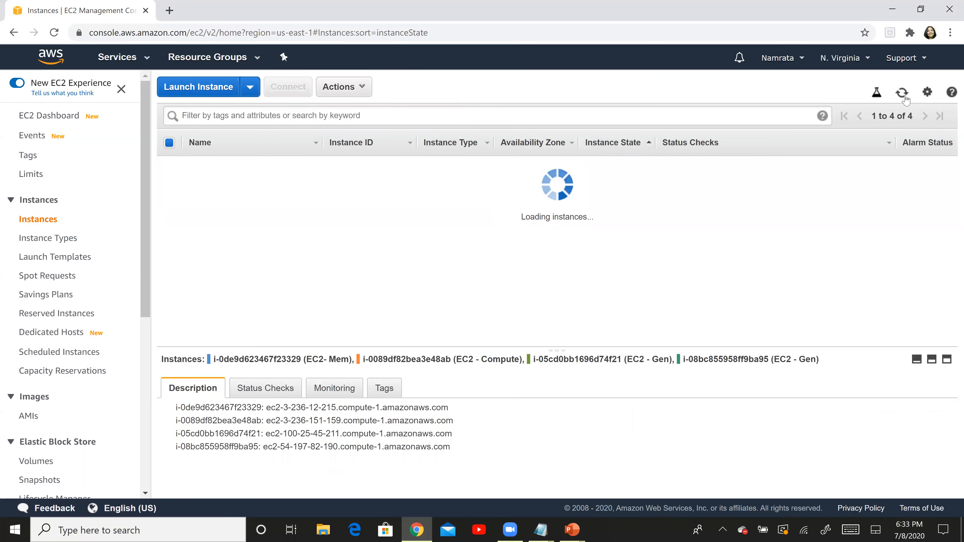
click(906, 97)
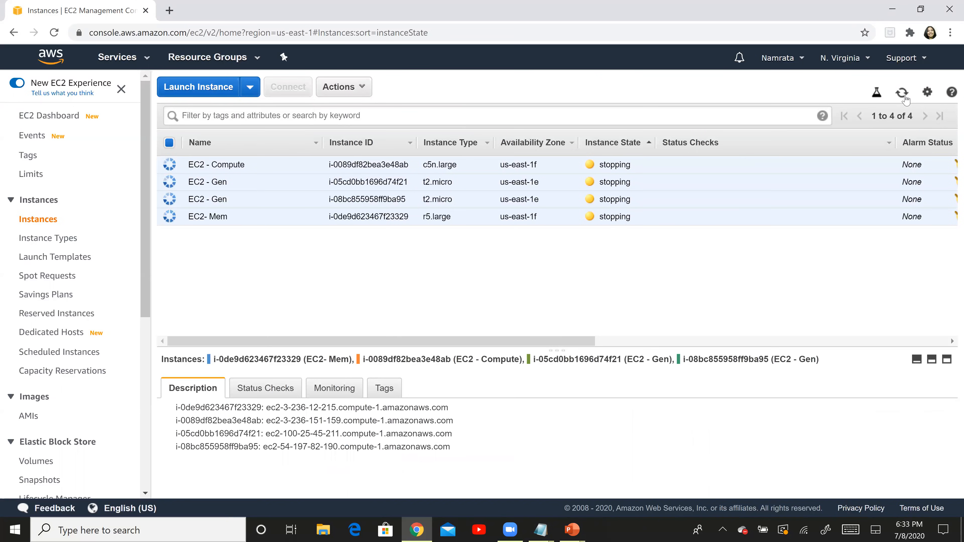
click(905, 97)
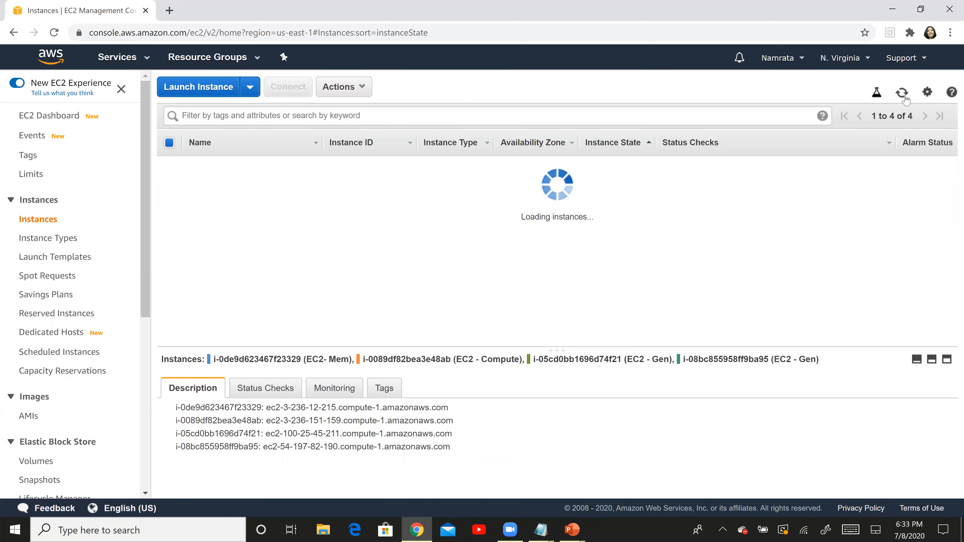
click(906, 97)
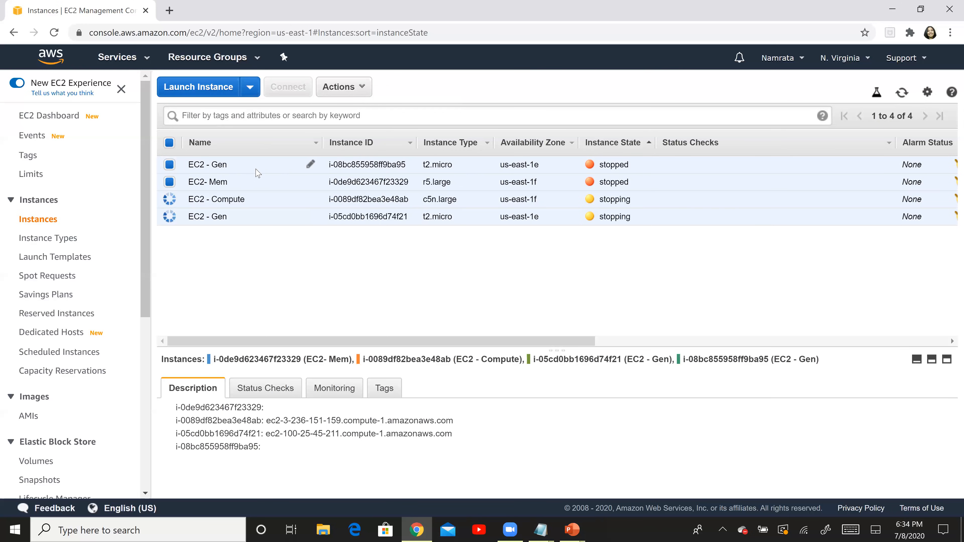
Deselect EC2- Mem and check which instance settings are available for the remaining selected instances.
click(170, 182)
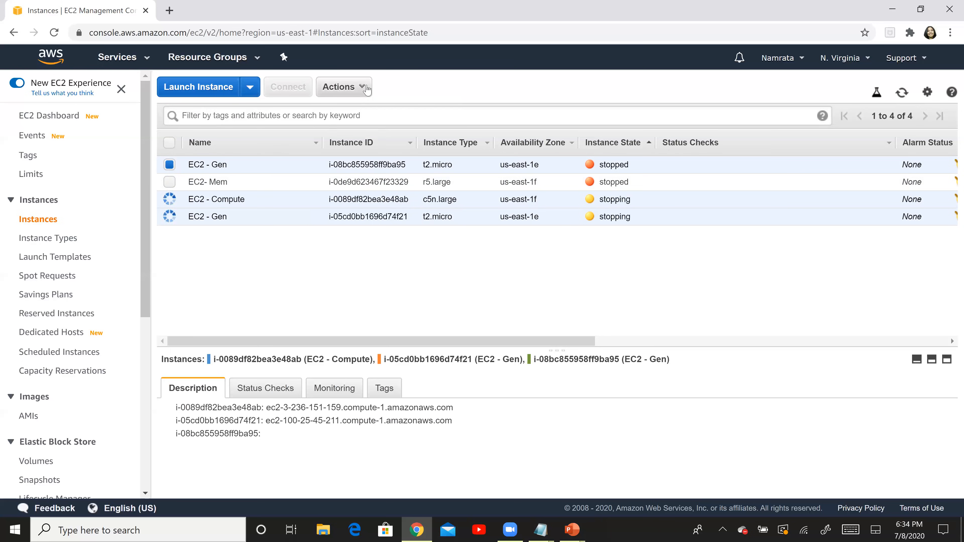
click(344, 87)
mouse_move(424, 191)
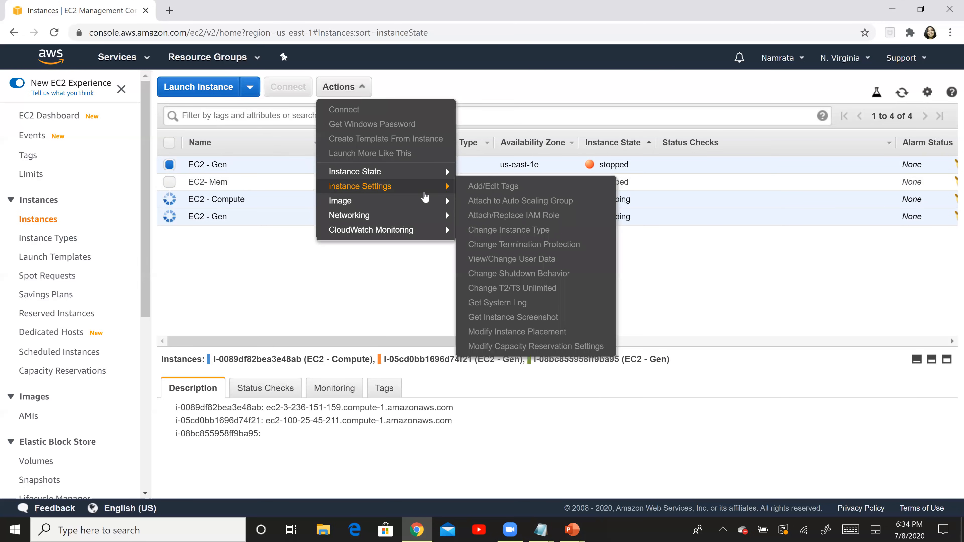
click(258, 306)
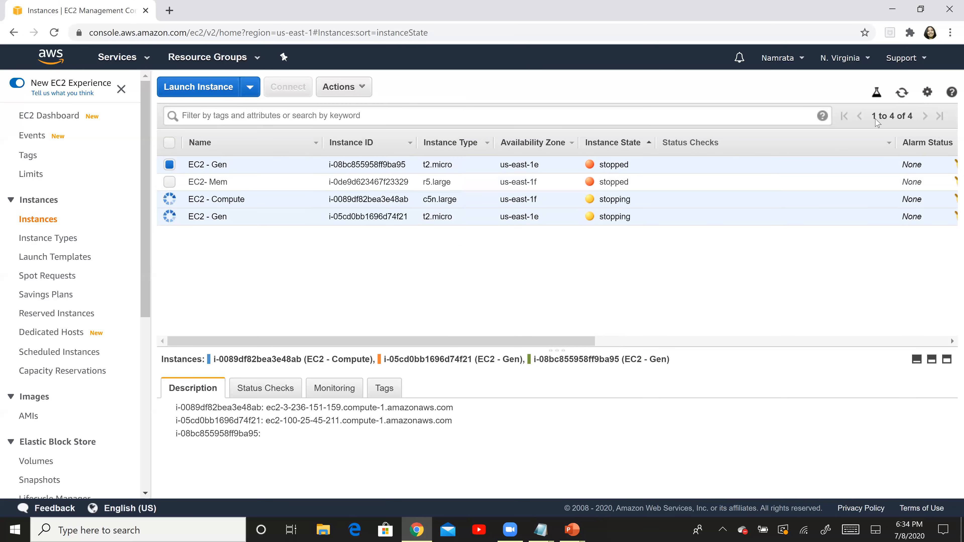
Refresh the instance list and clear the selection of the EC2 - Compute and both EC2 - Gen instances.
click(903, 92)
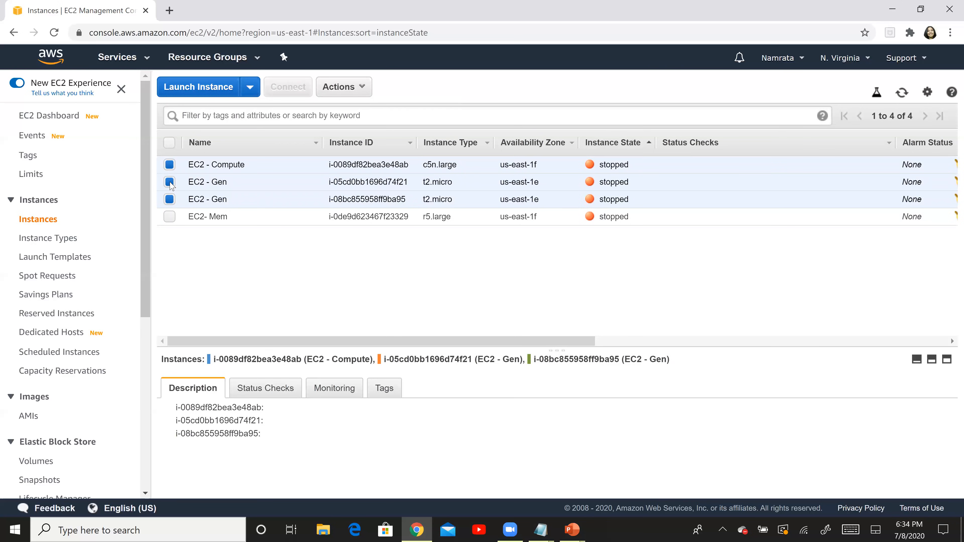
click(170, 182)
click(171, 170)
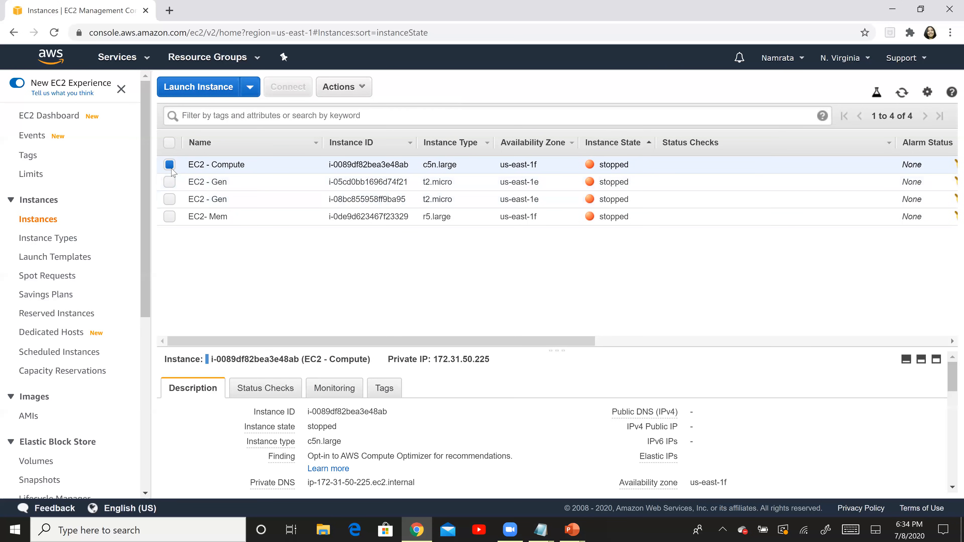
click(170, 167)
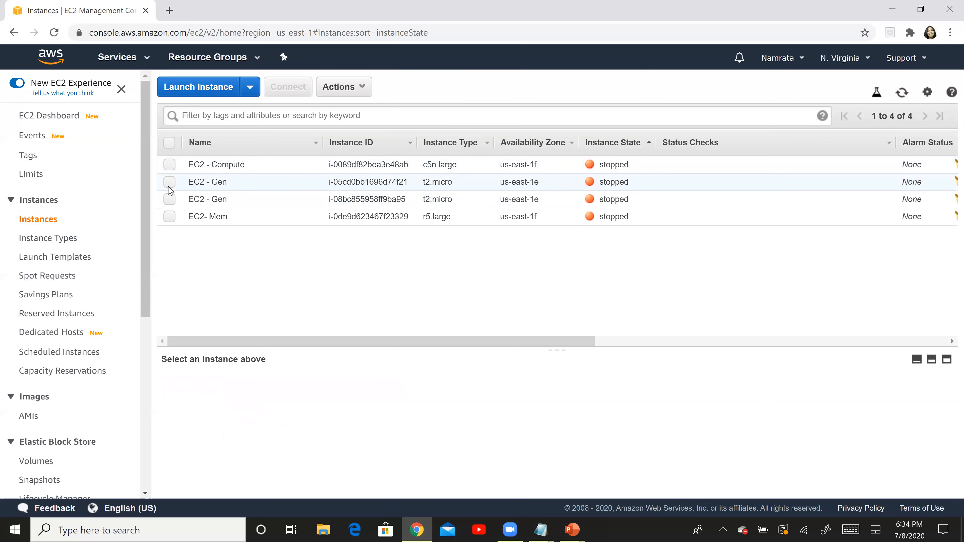
Change the instance type of the EC2 - Gen instance i-05cd0bb1696d74f21 to c4.large.
click(169, 182)
click(342, 87)
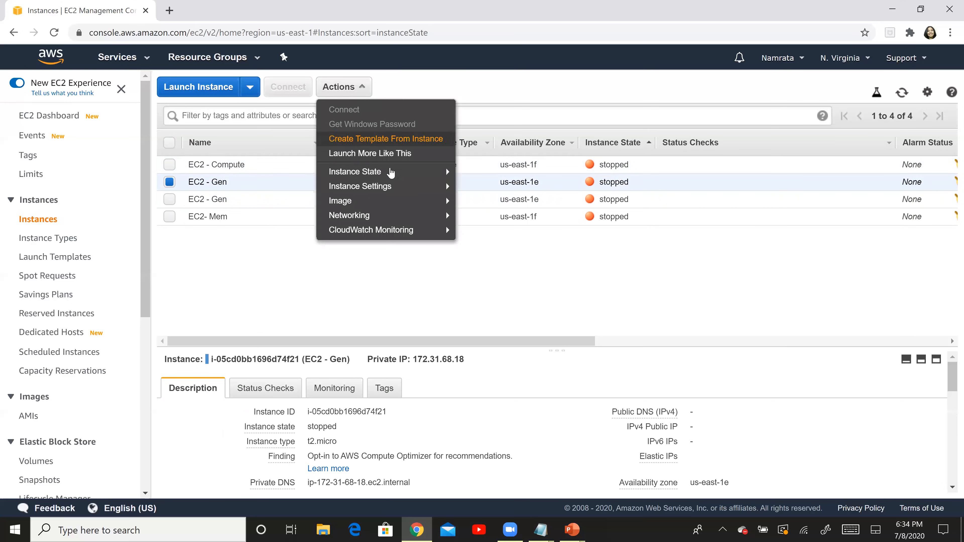
mouse_move(400, 195)
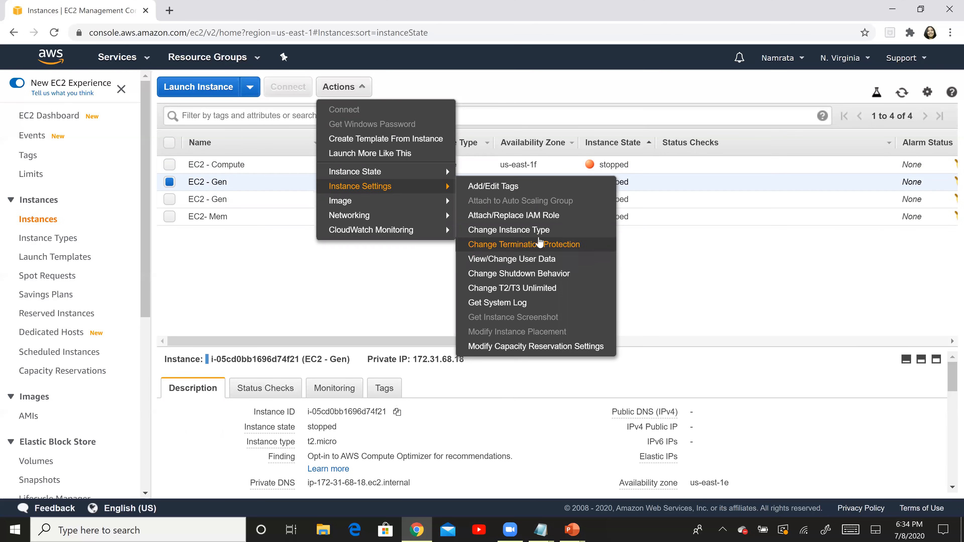
click(549, 230)
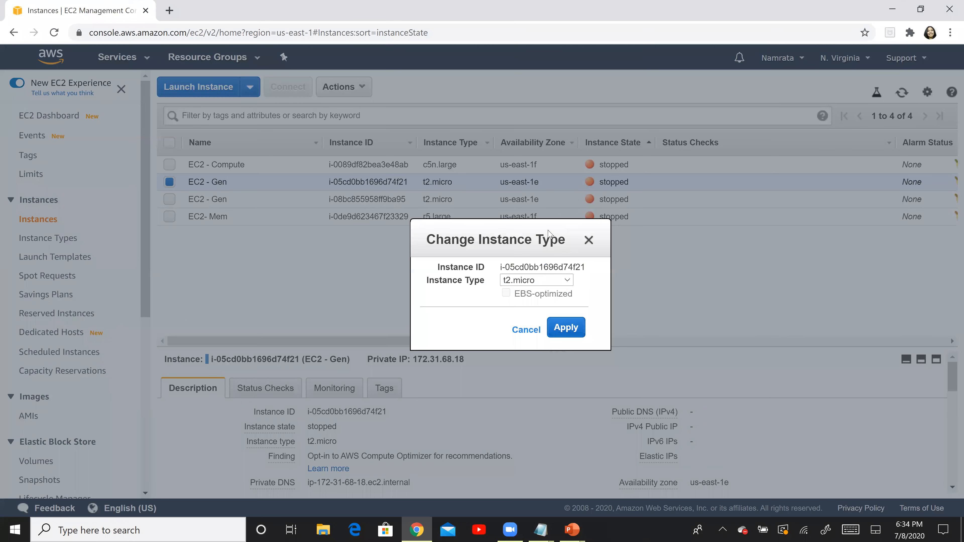
click(567, 281)
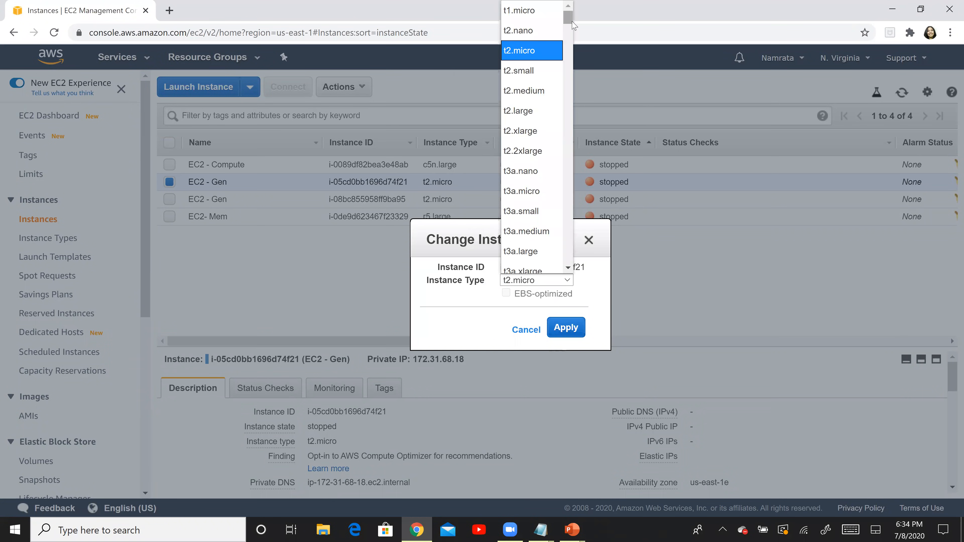
drag(572, 22, 578, 101)
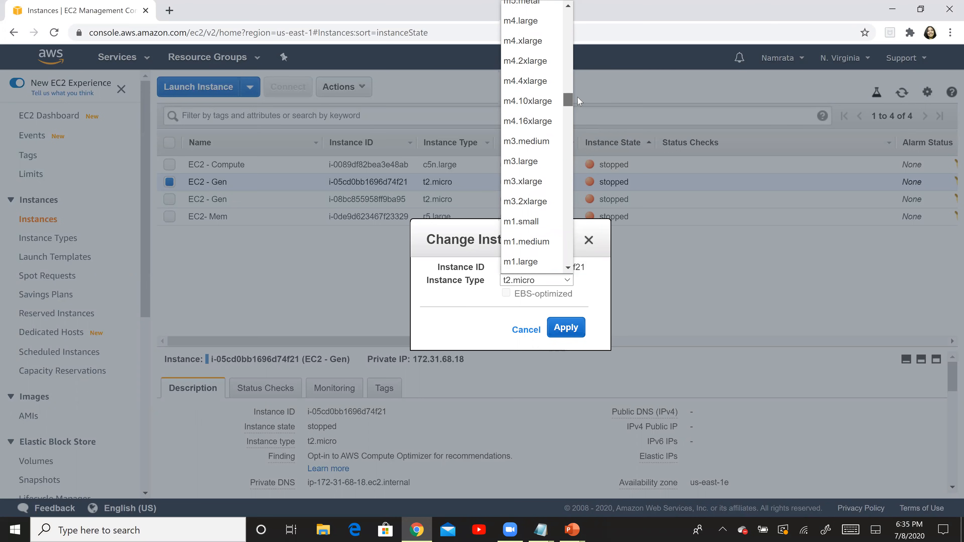
drag(578, 101, 579, 130)
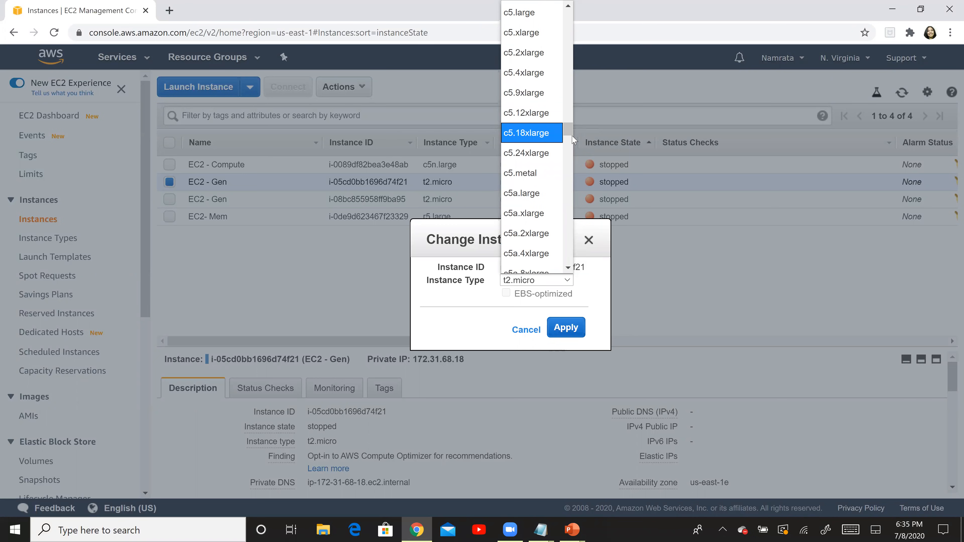
scroll(571, 137, down, 3)
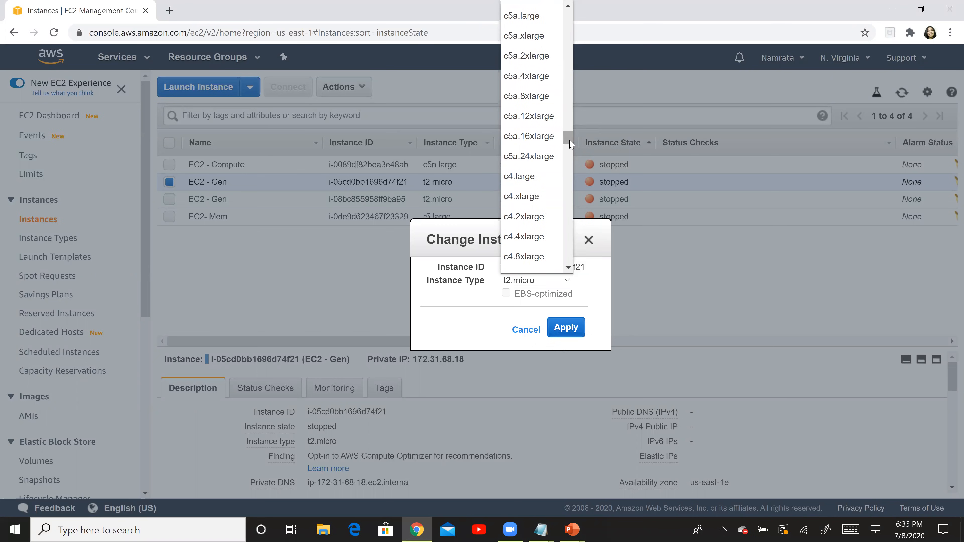
click(542, 181)
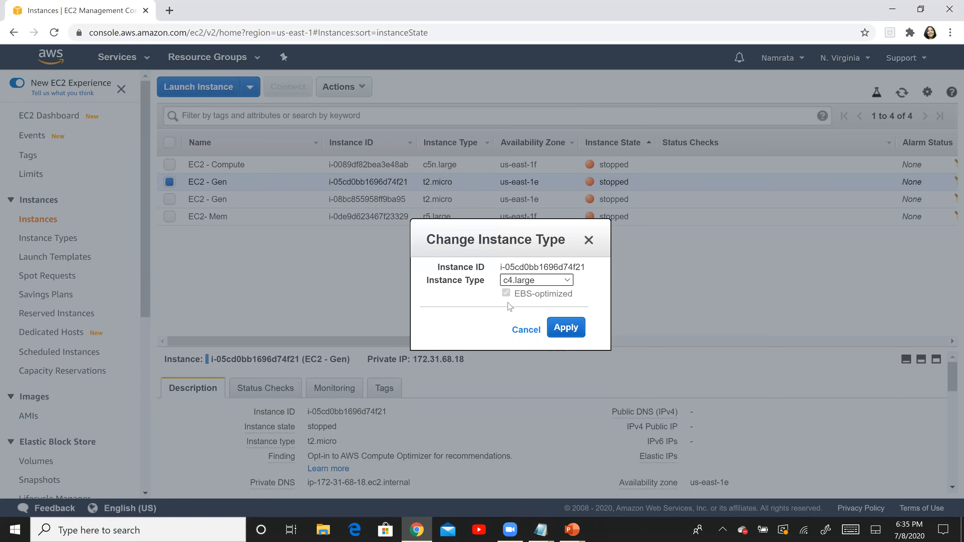
click(569, 329)
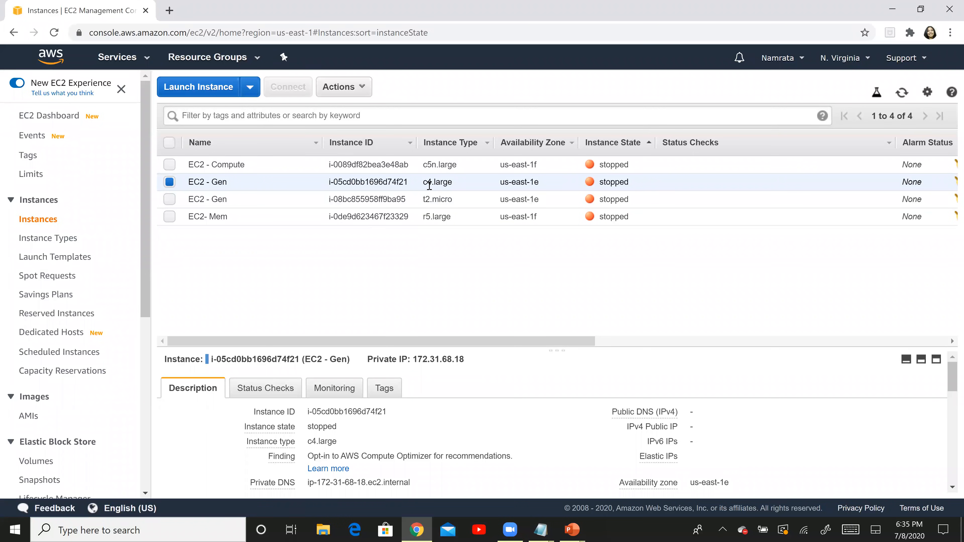
Refresh the instance list and check the instance type in the selected EC2 - Gen instance's details.
click(904, 93)
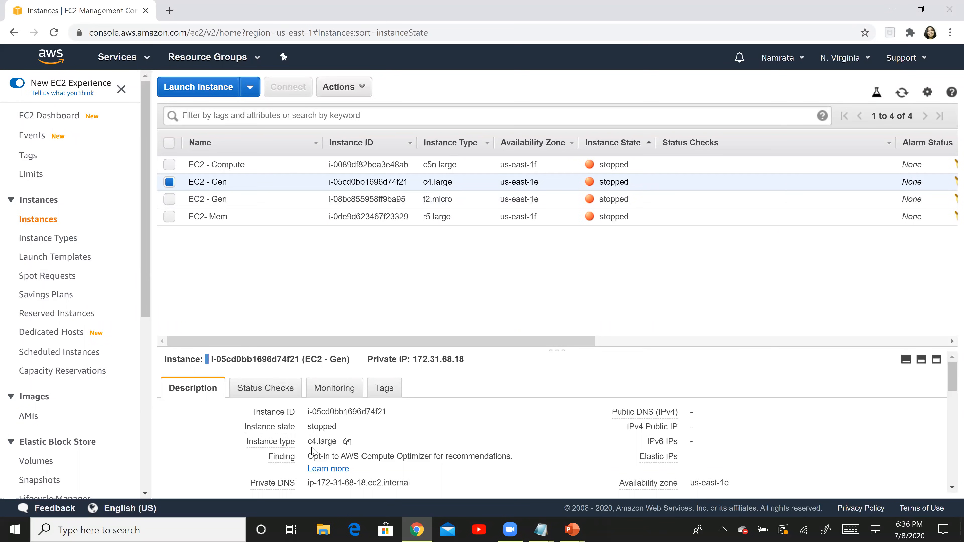
drag(309, 448, 341, 448)
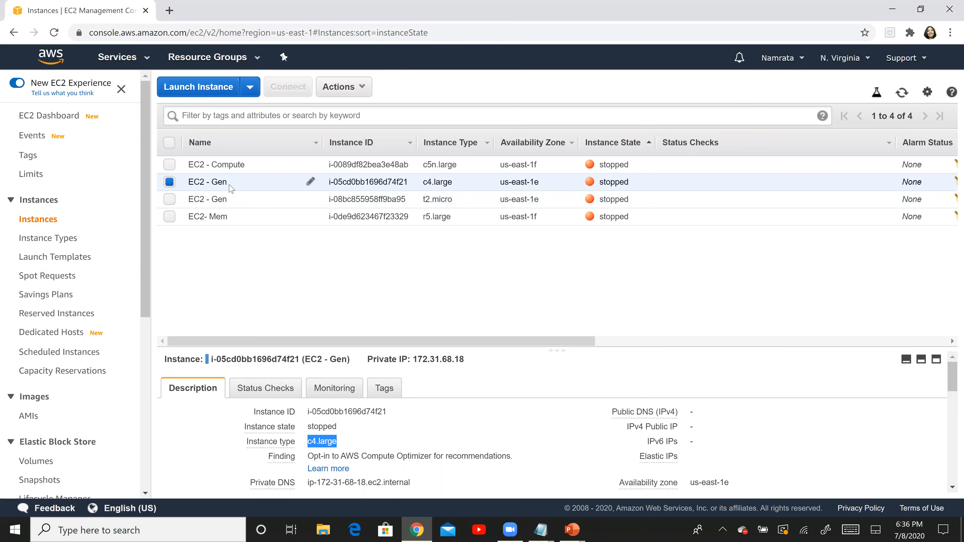
Change the instance type of the EC2 - Compute instance to t2.micro, leaving the EC2 - Gen instance deselected.
click(167, 183)
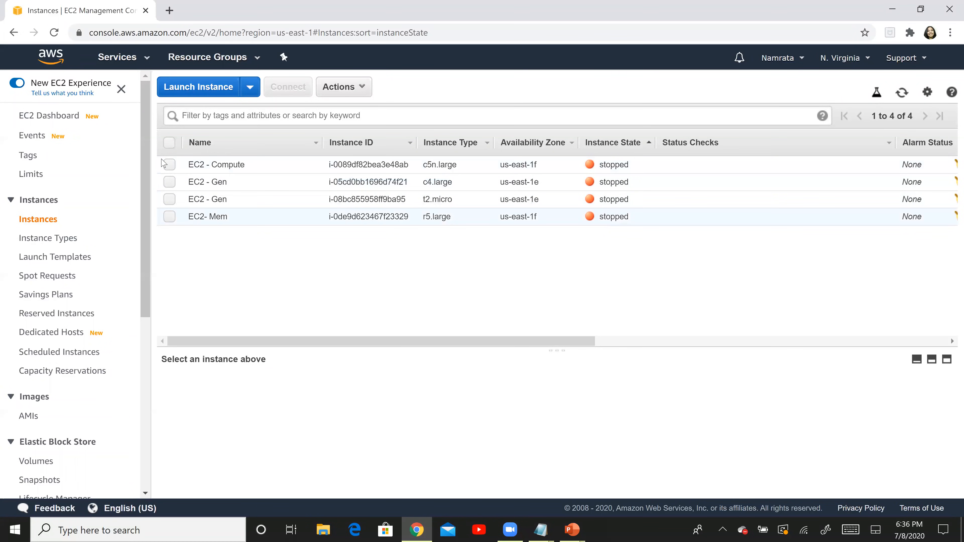
click(167, 165)
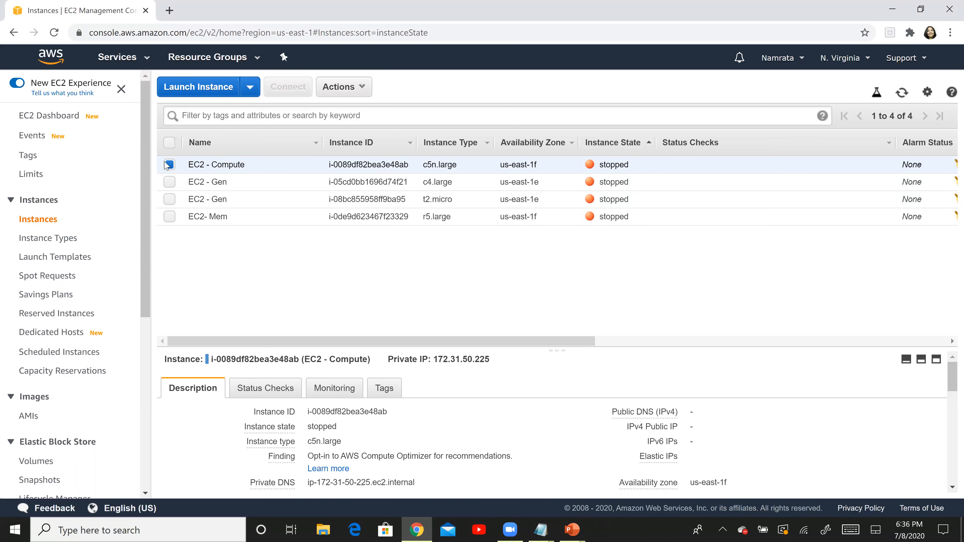
click(363, 90)
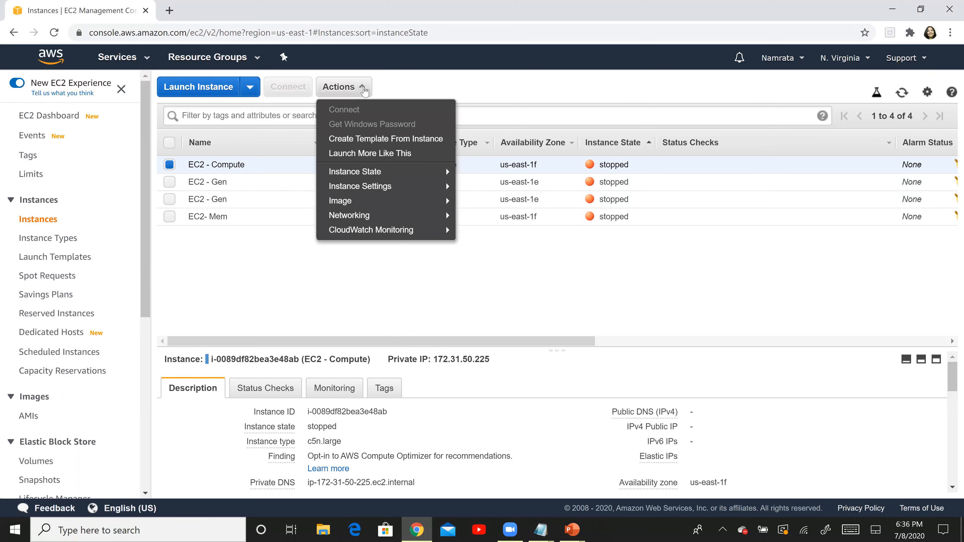
mouse_move(411, 192)
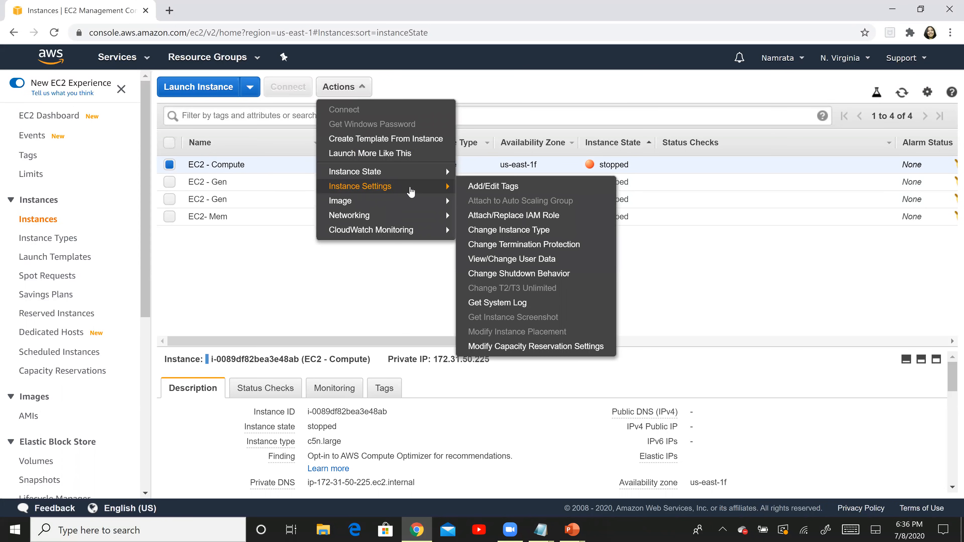
click(500, 231)
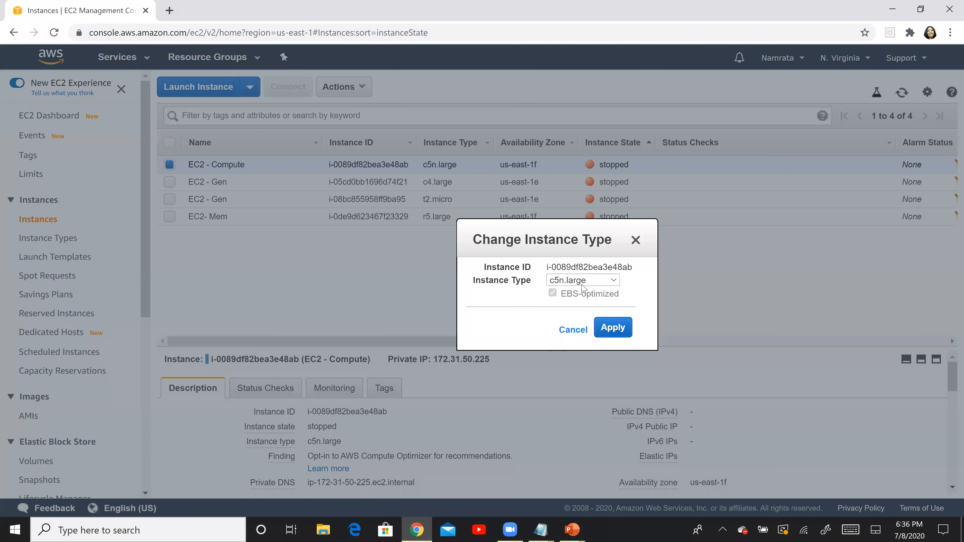
click(594, 285)
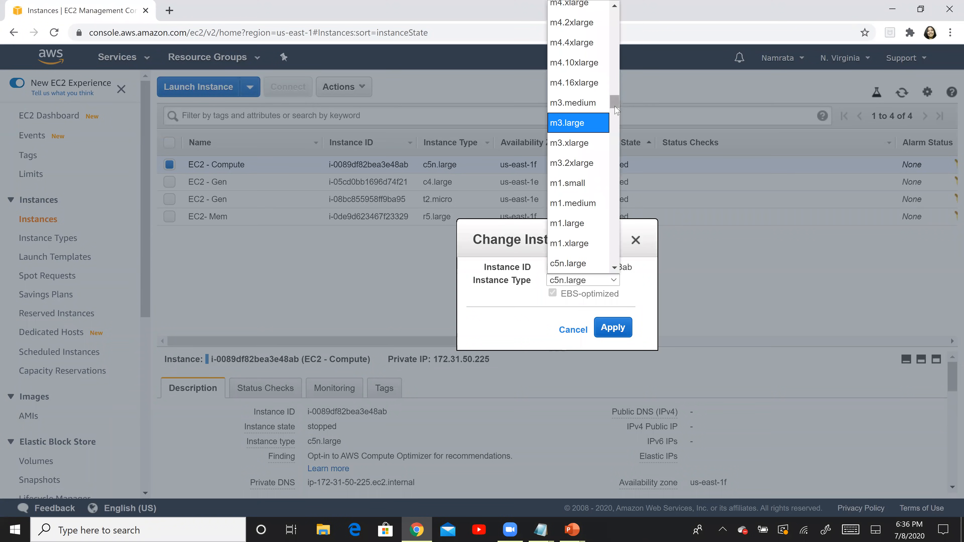
drag(615, 110, 610, 38)
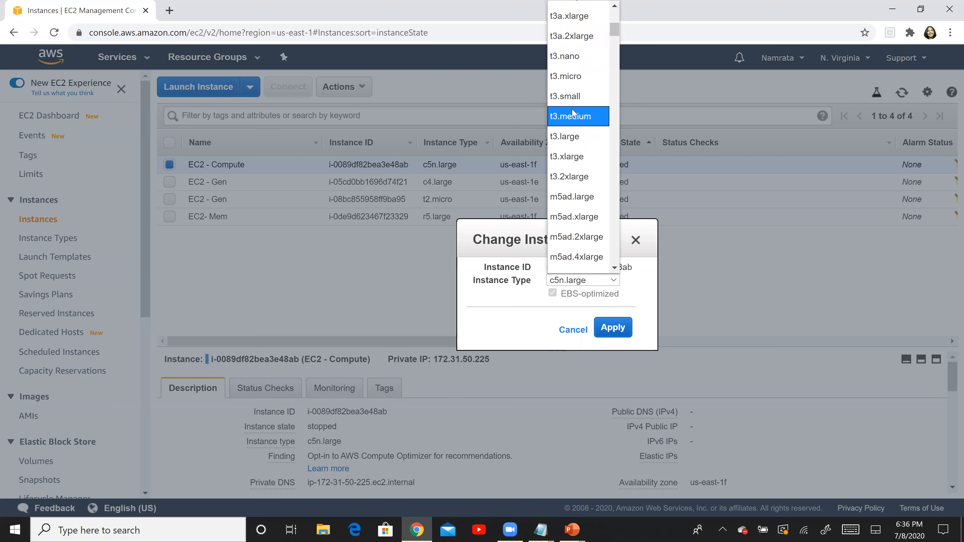
scroll(616, 35, up, 5)
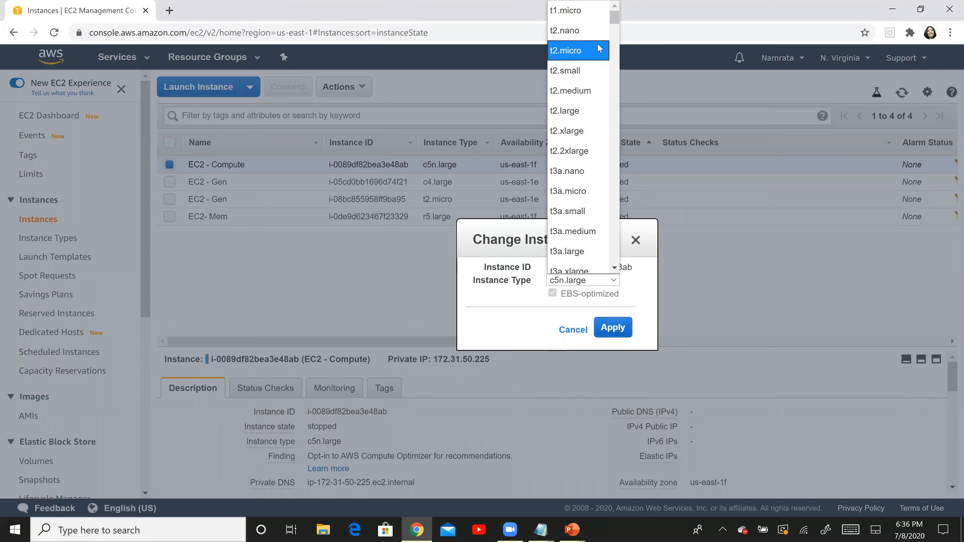
click(601, 51)
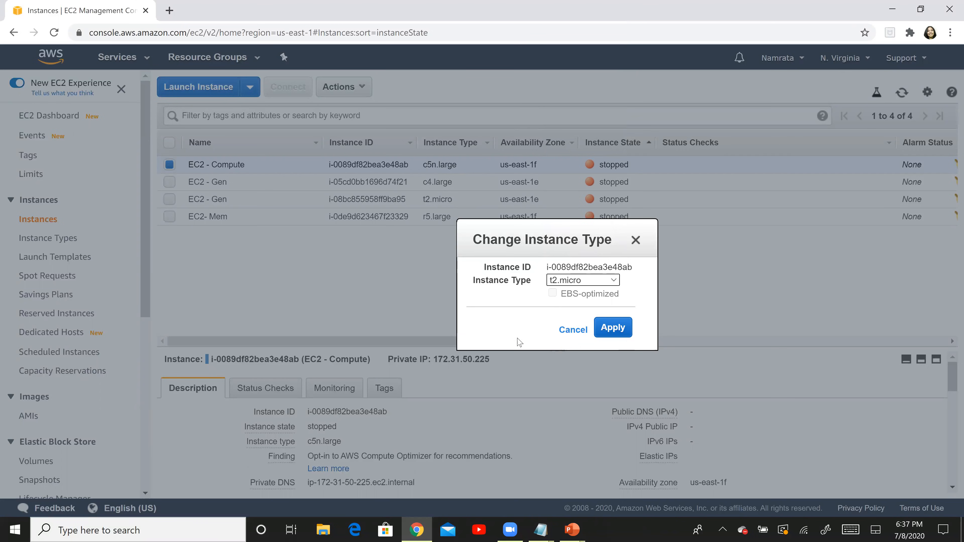
click(629, 334)
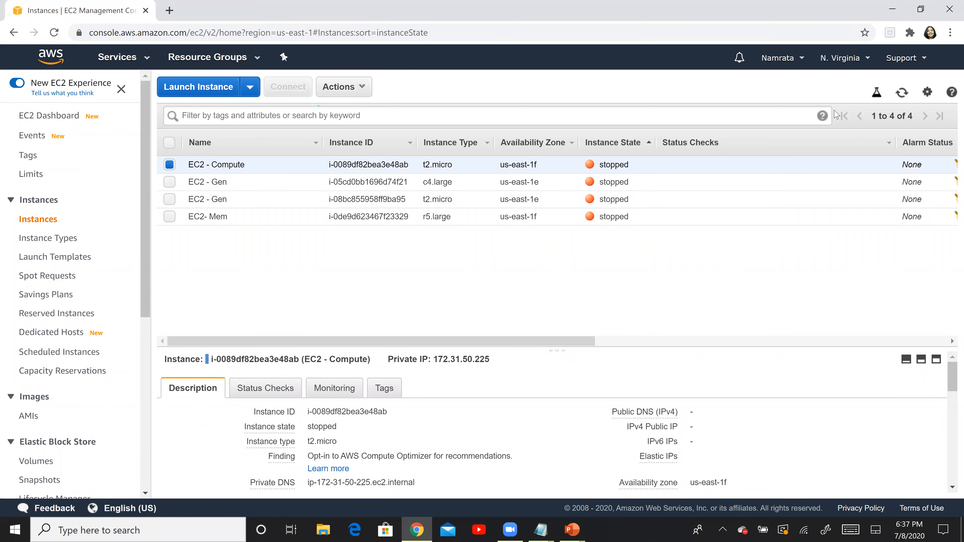
Refresh the instance list and check the instance ID in the EC2 - Compute instance's details.
click(902, 98)
click(902, 98)
double_click(374, 412)
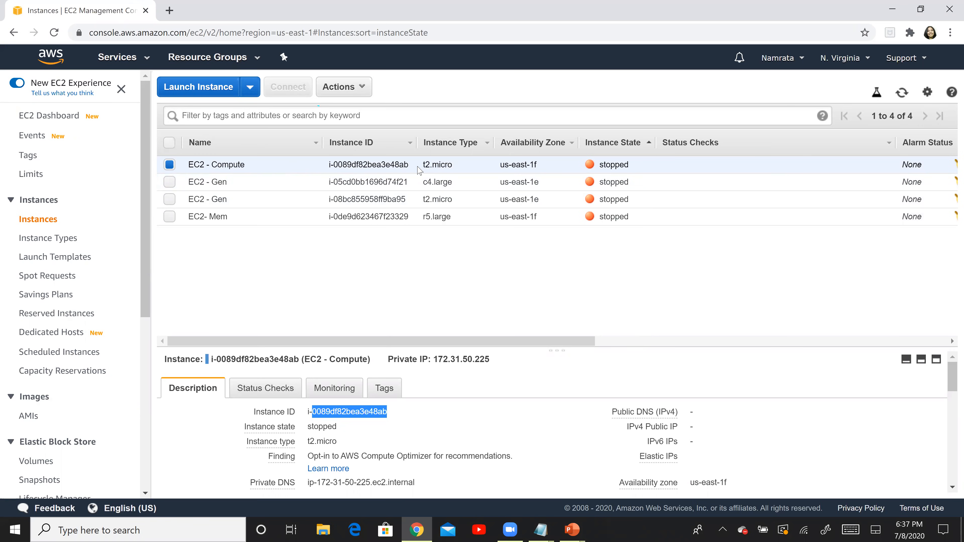
Select only the EC2- Mem instance and change its instance type to g2.2xlarge.
click(170, 217)
click(170, 165)
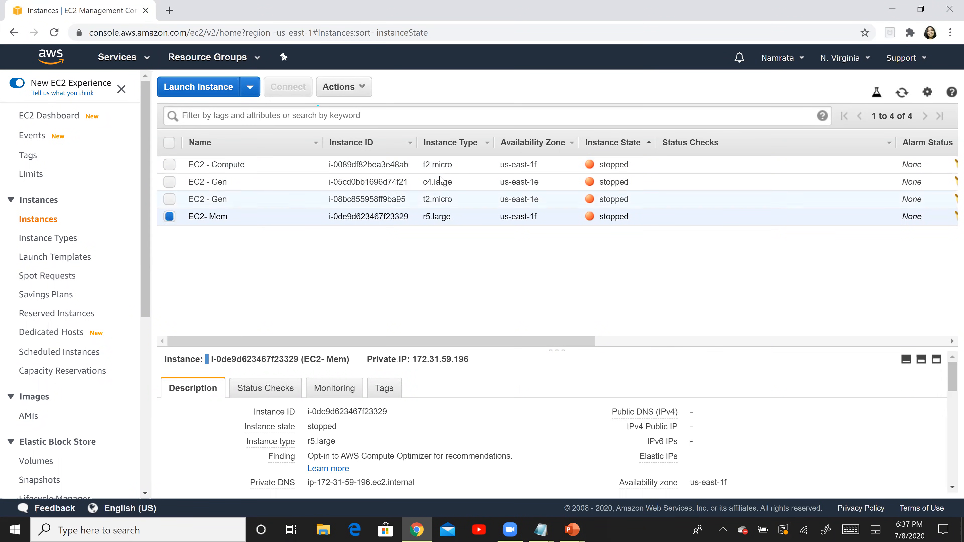
click(355, 87)
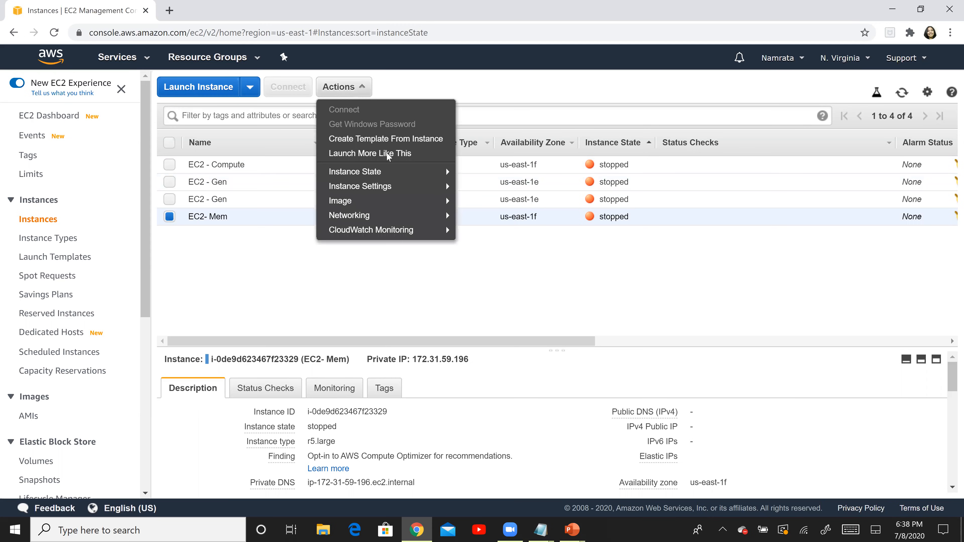
mouse_move(403, 186)
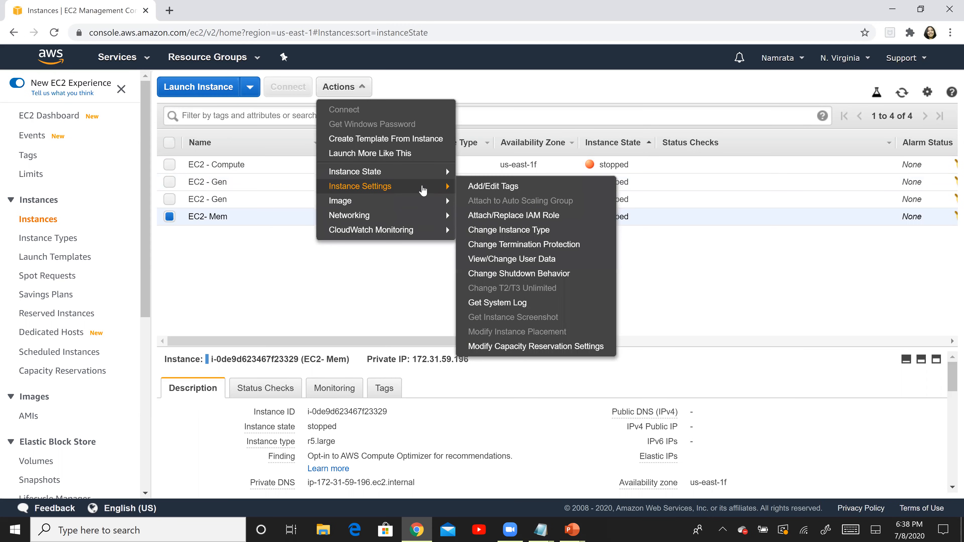
click(494, 231)
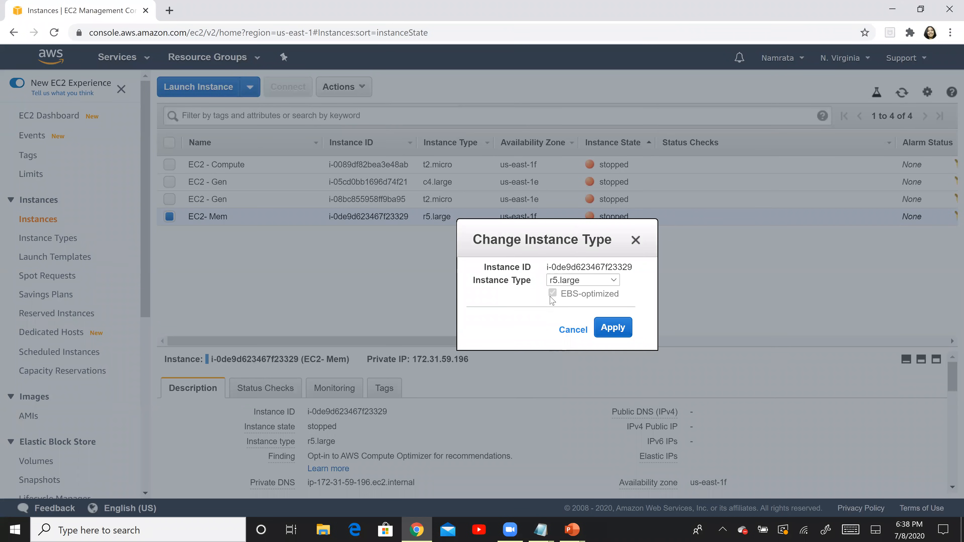
click(612, 285)
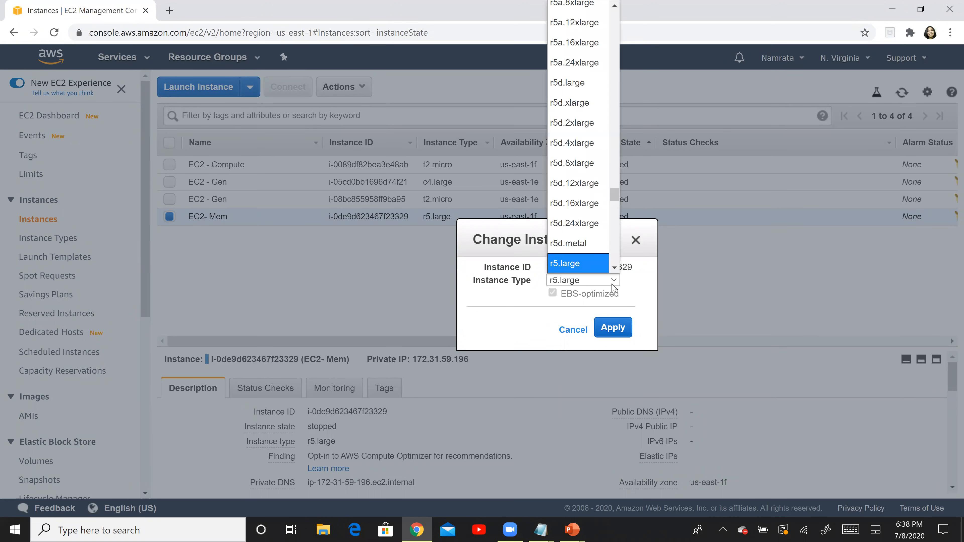
drag(614, 196, 620, 219)
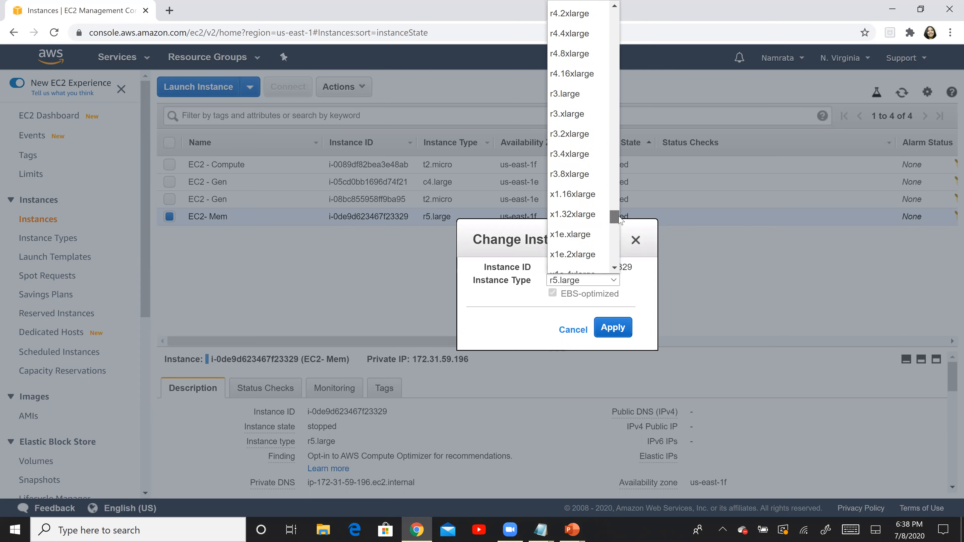
drag(620, 219, 620, 220)
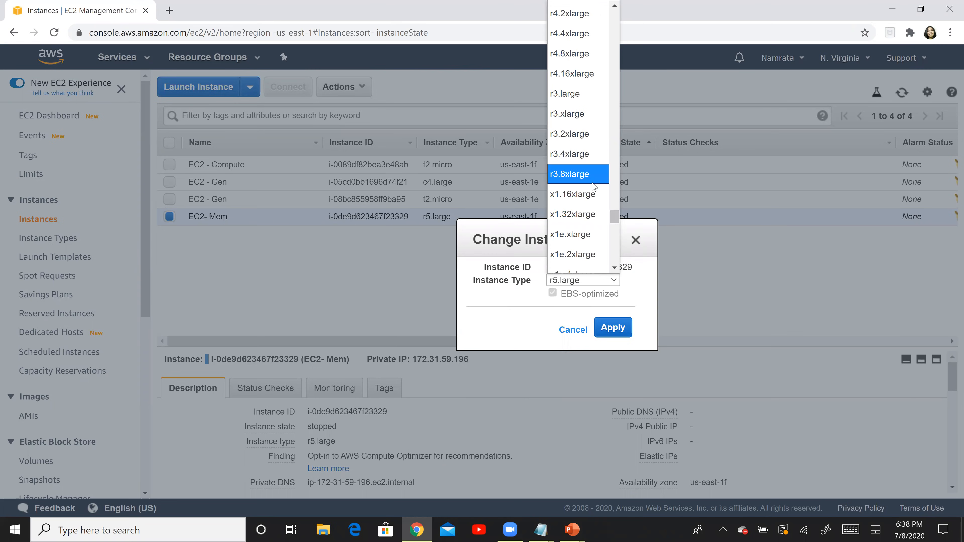
scroll(619, 91, up, 10)
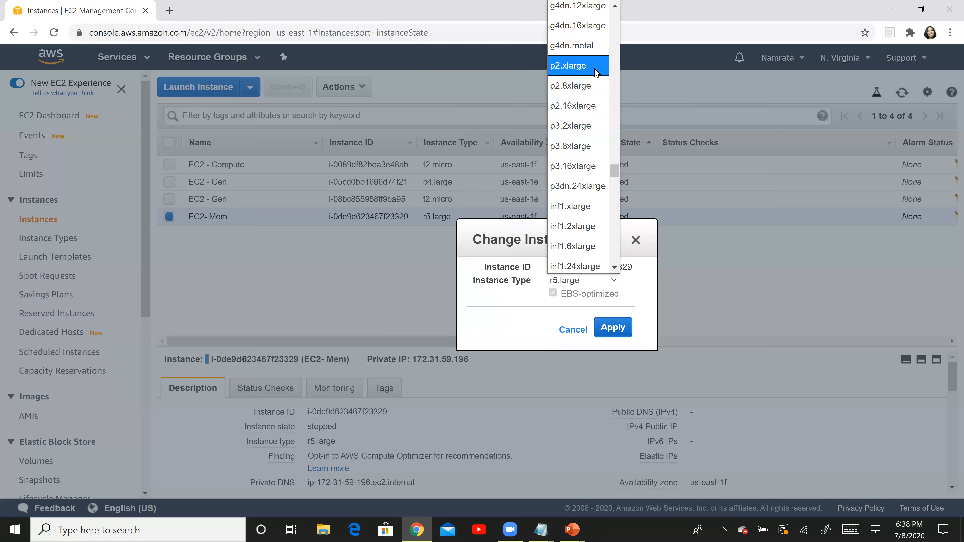
scroll(617, 71, up, 4)
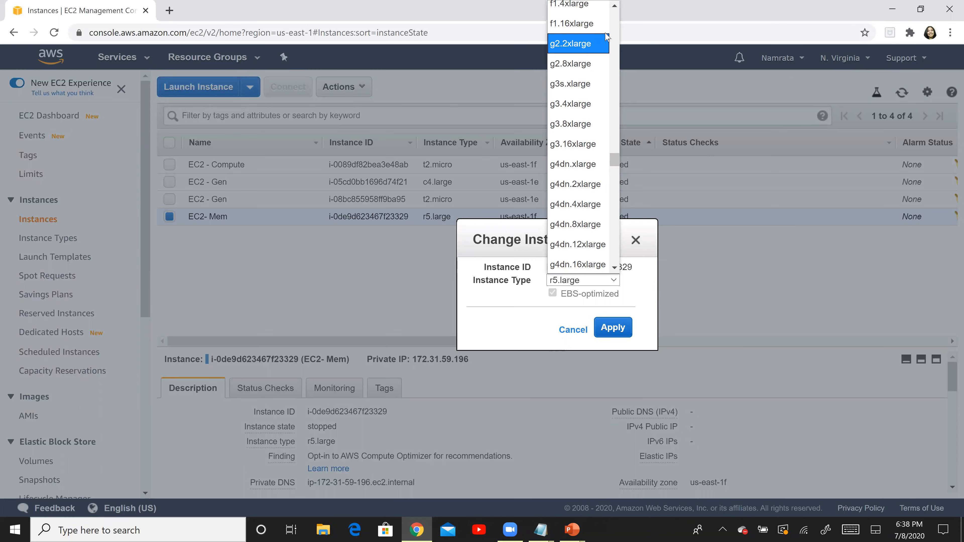
click(607, 44)
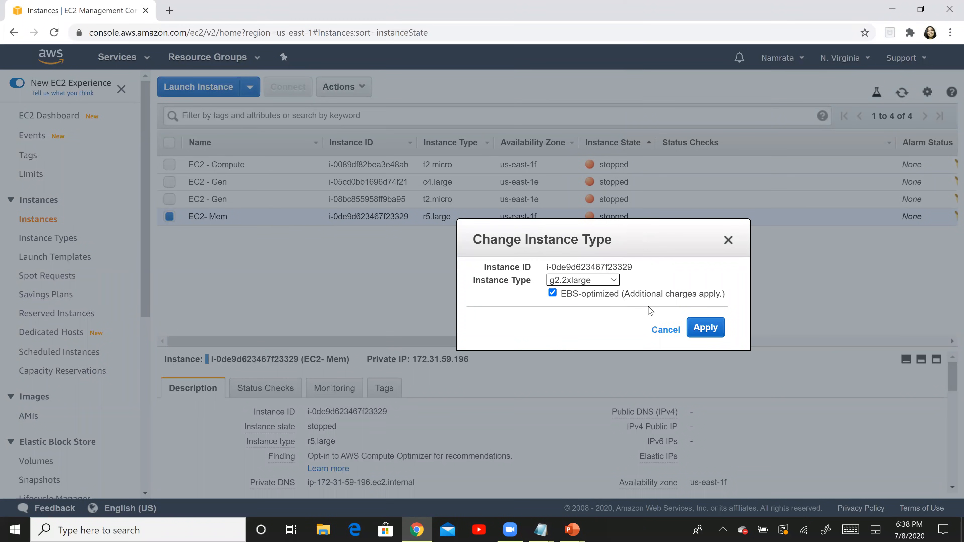
click(596, 331)
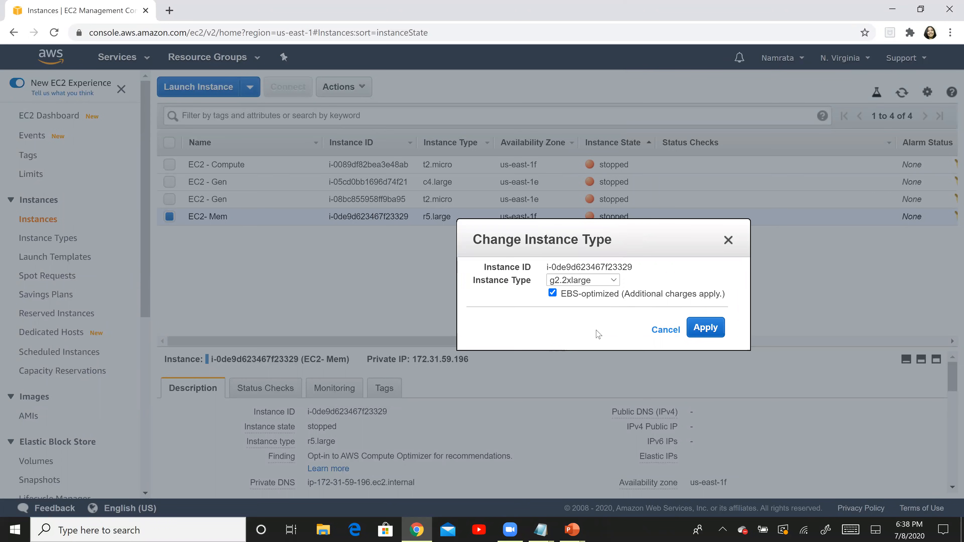
click(712, 334)
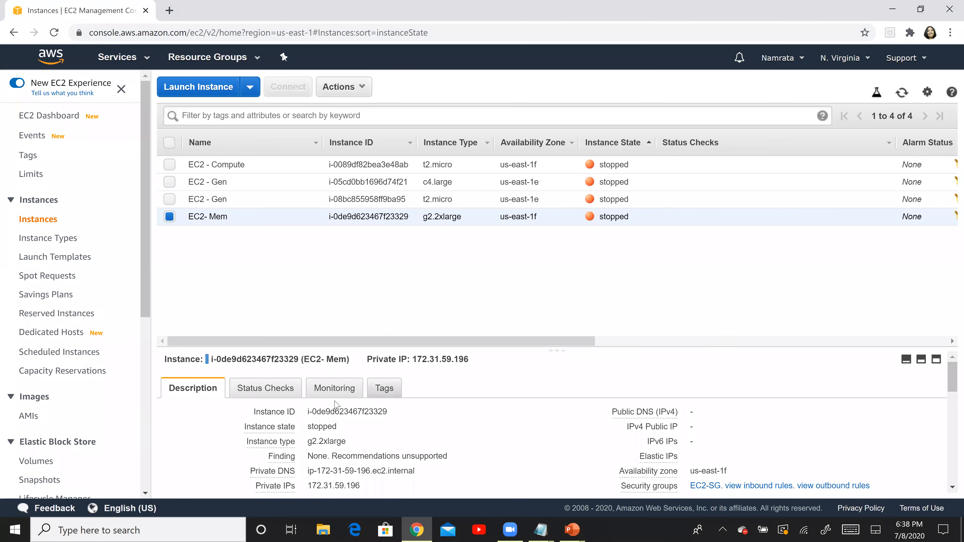
Refresh the instance list and clear the selection of the EC2- Mem instance.
click(903, 93)
mouse_move(270, 218)
click(169, 217)
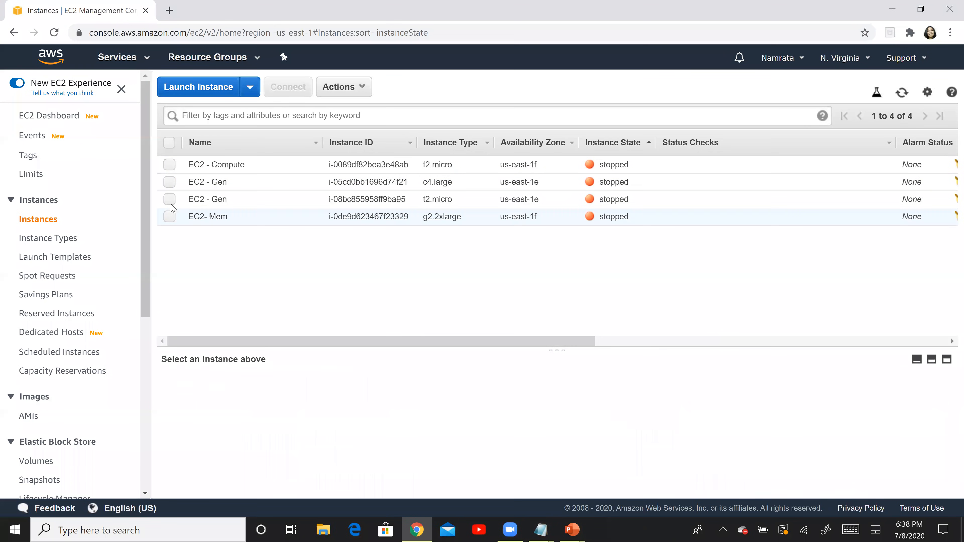
Change the instance type of the EC2 - Gen instance i-08bc855958ff9ba95 to t2.2xlarge and refresh the instance list.
click(170, 200)
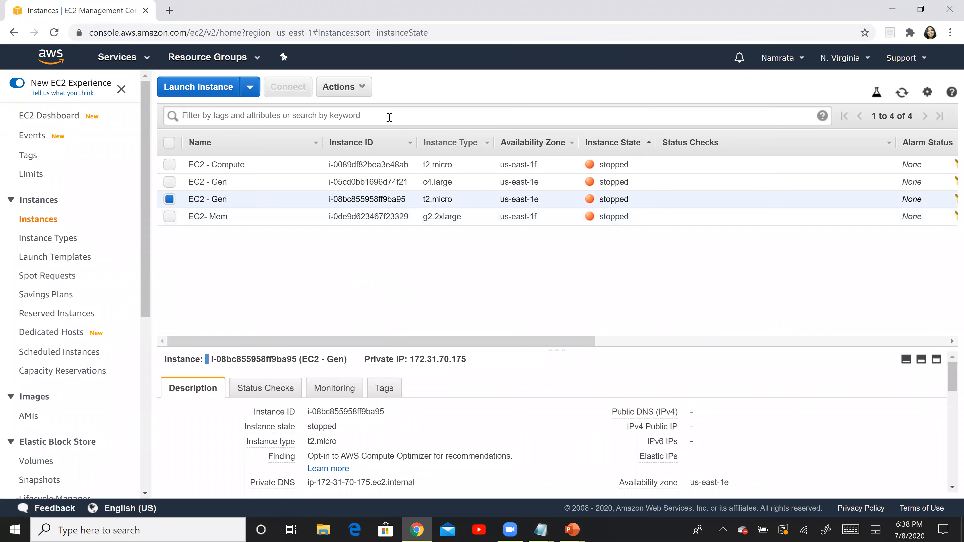
click(343, 87)
mouse_move(418, 177)
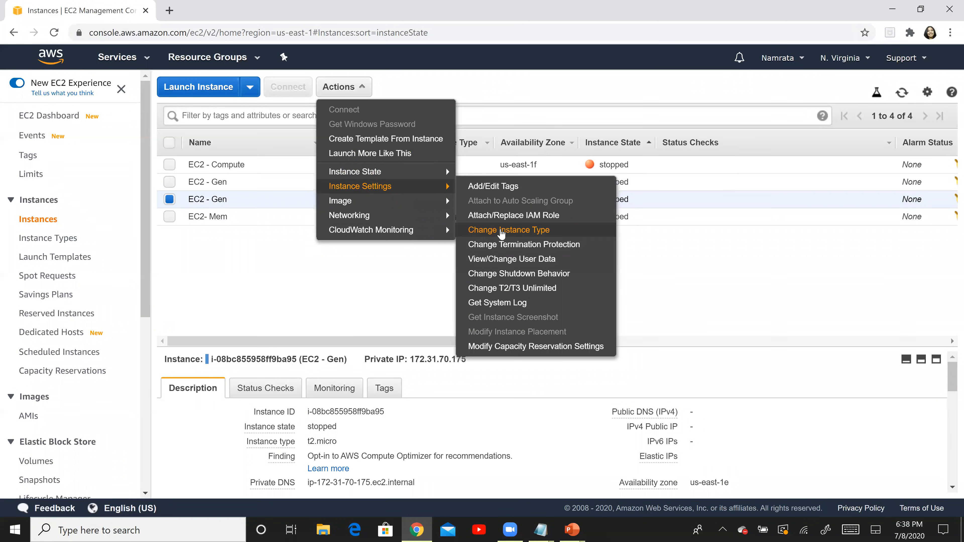
click(502, 230)
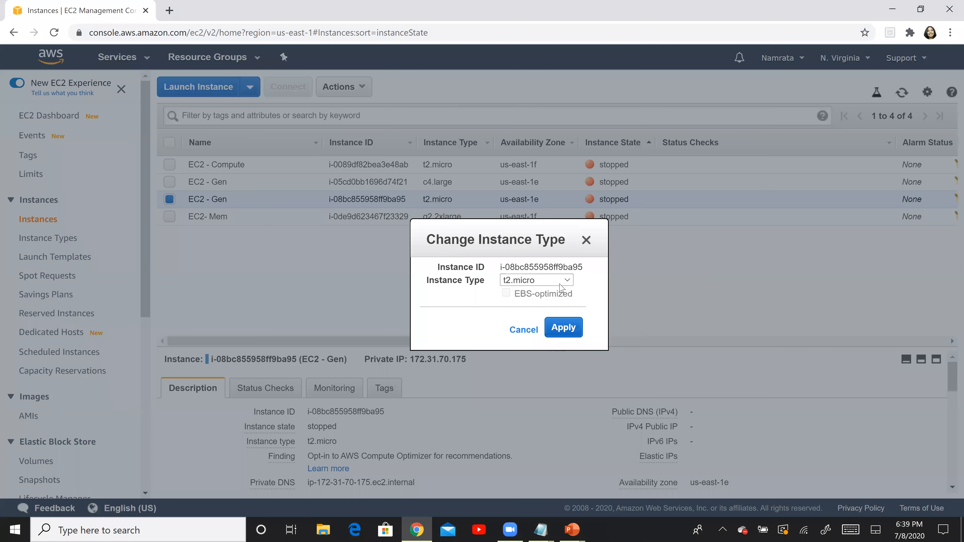
click(561, 285)
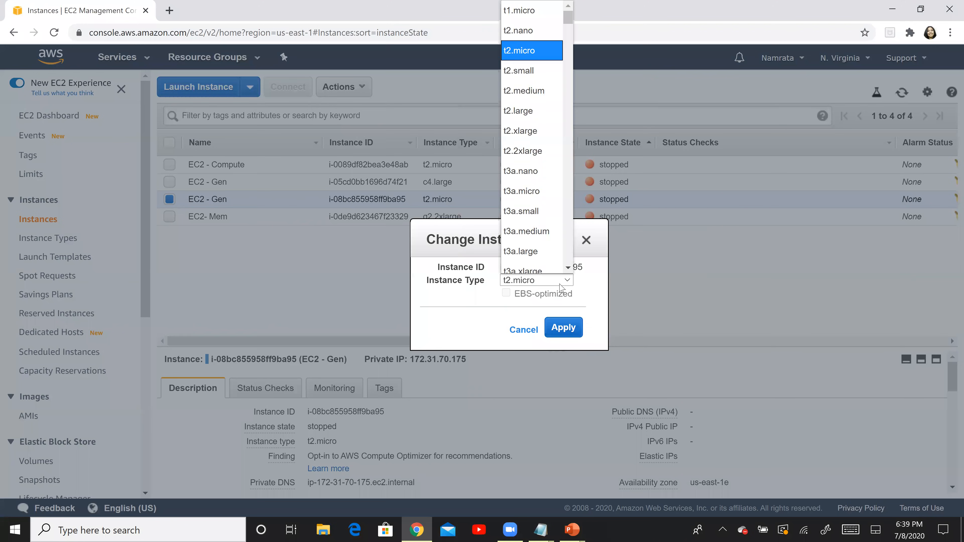
click(569, 235)
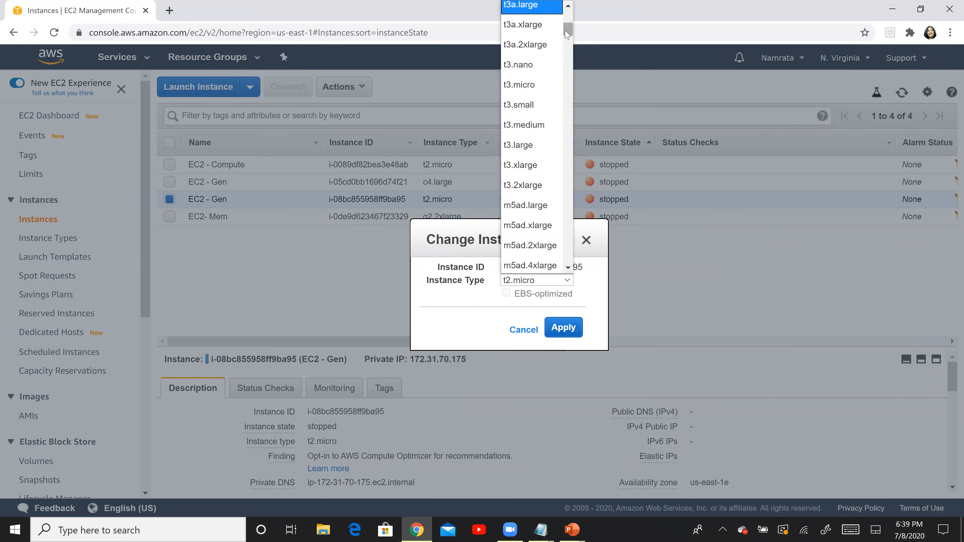
scroll(567, 34, up, 4)
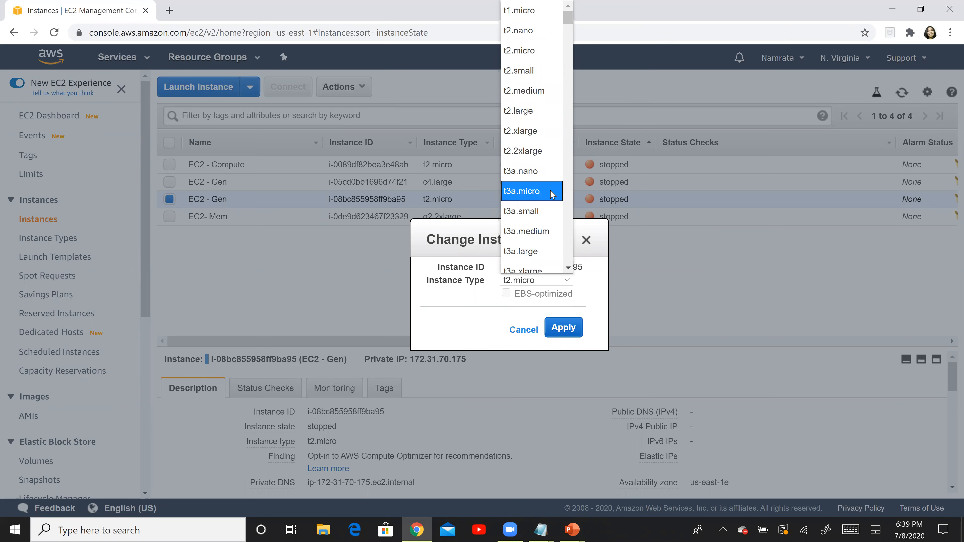
click(553, 153)
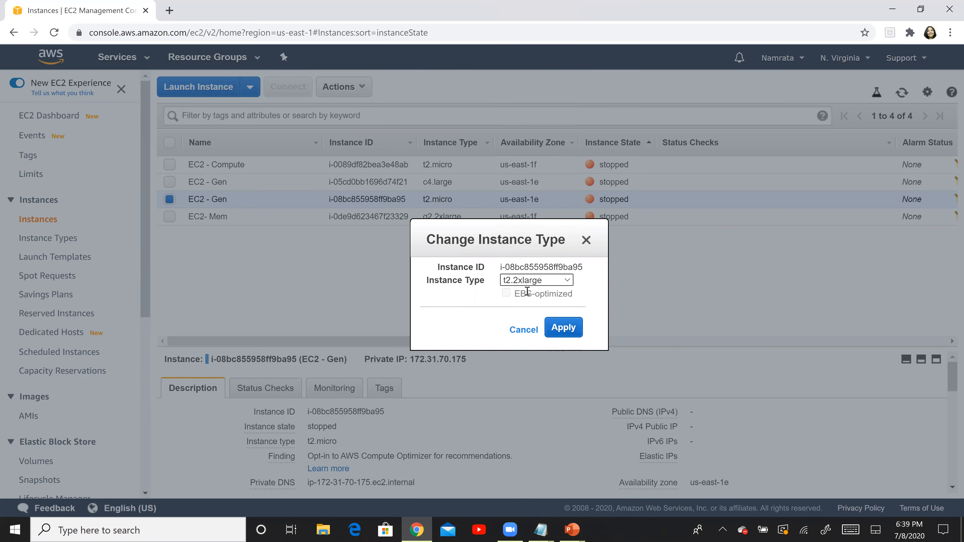
click(560, 332)
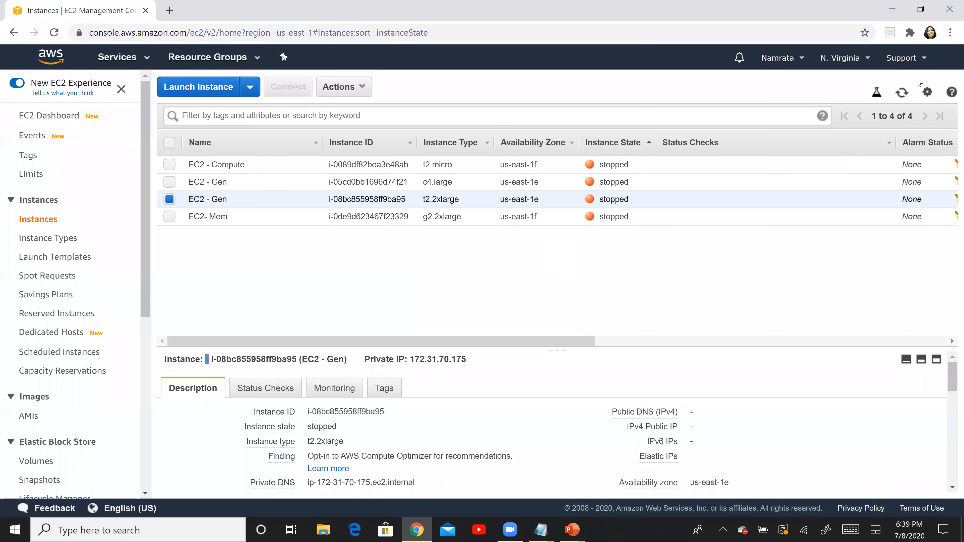
click(901, 100)
click(903, 93)
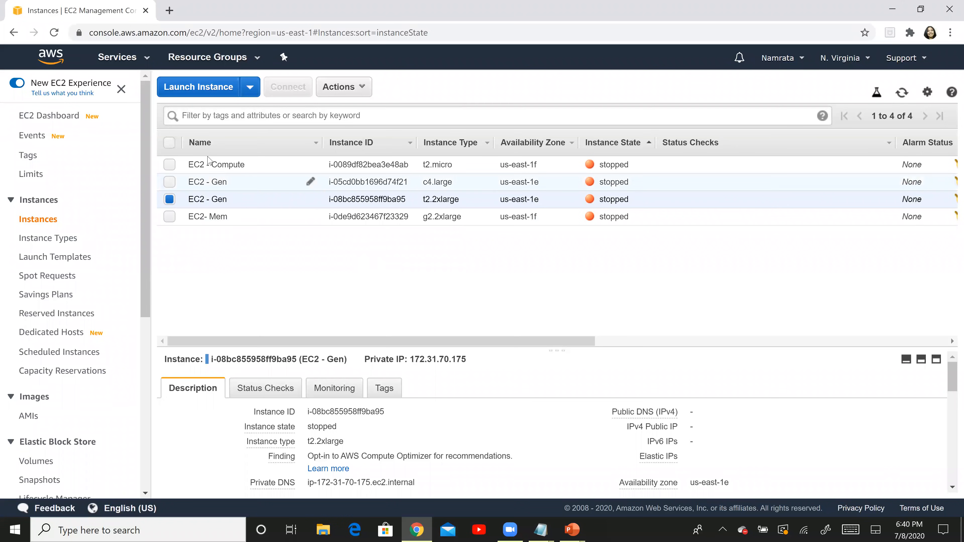
Try to start all four stopped instances together, retry the start, and close the Start Instances dialog.
click(170, 143)
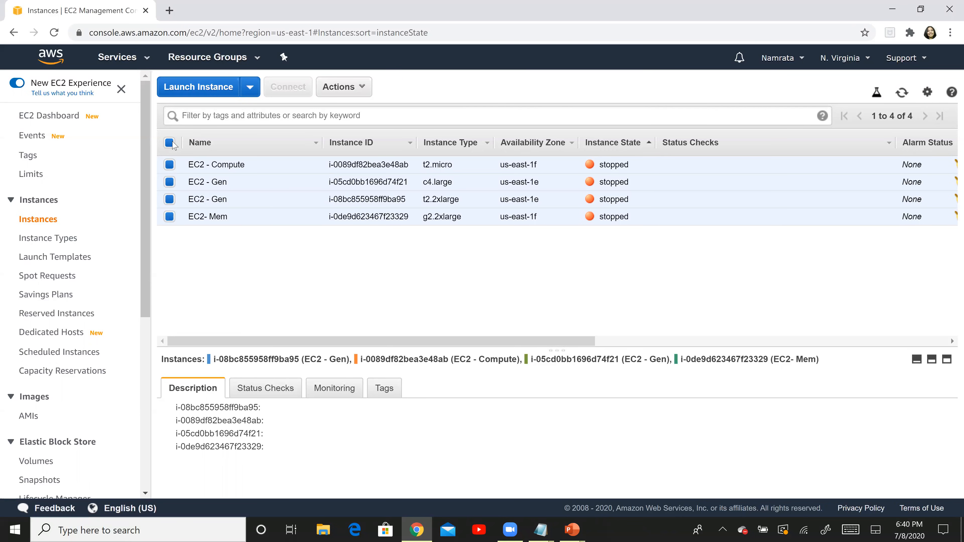
click(360, 89)
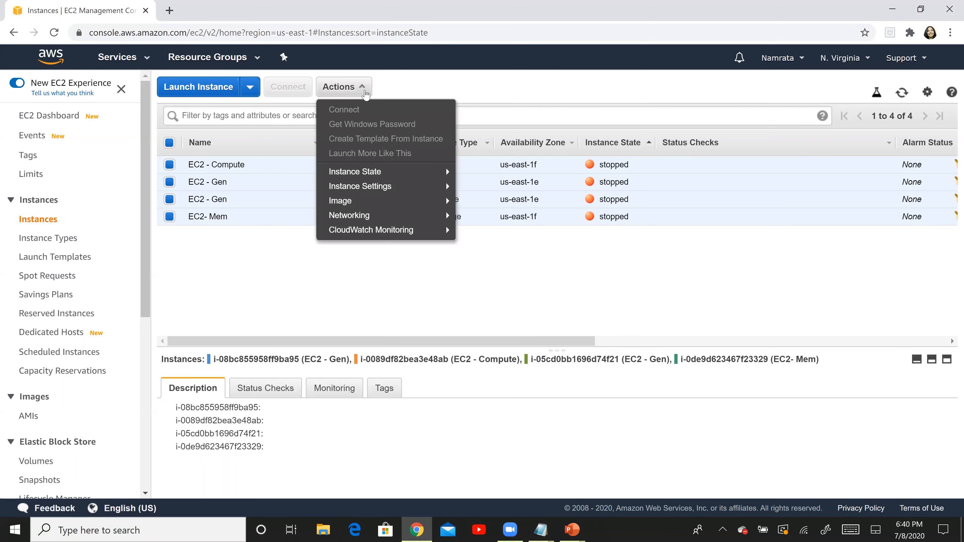
mouse_move(398, 173)
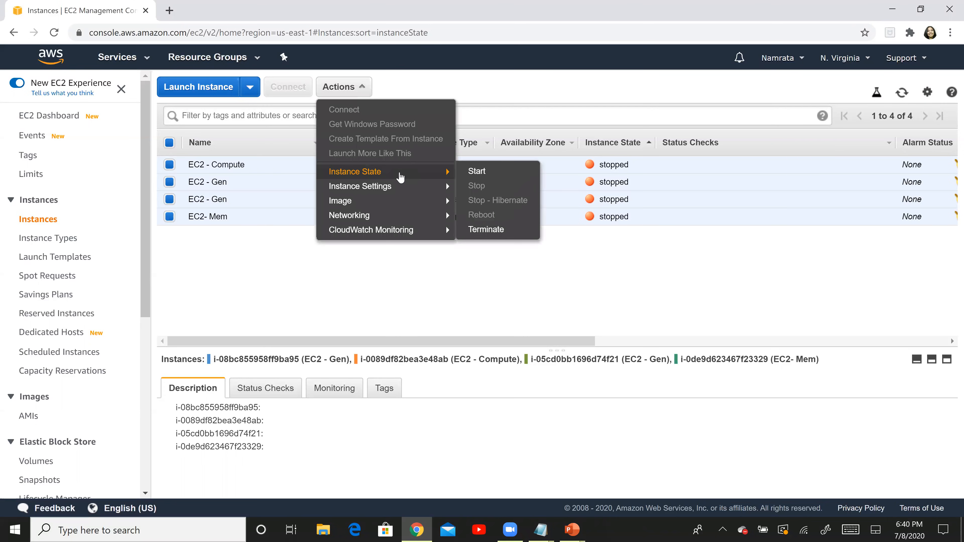
click(471, 175)
click(654, 350)
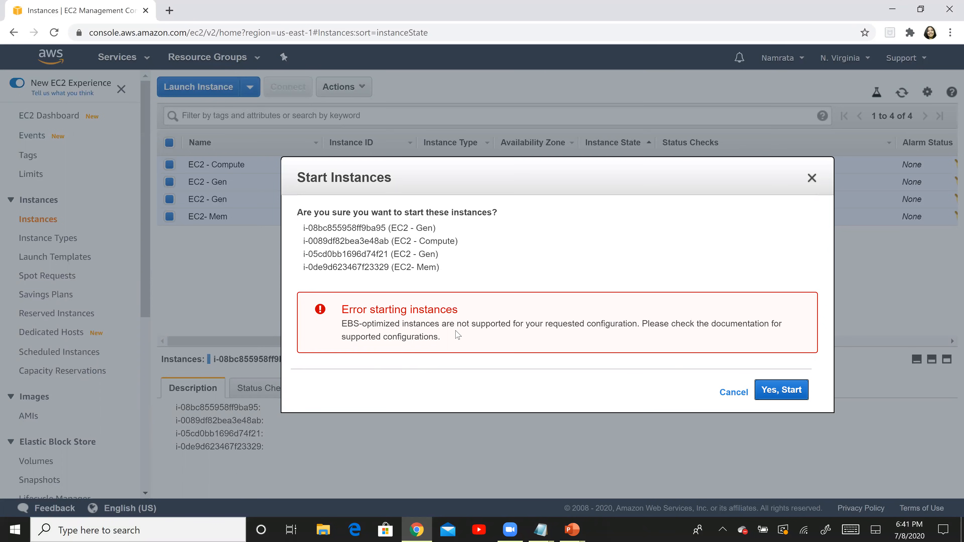
click(784, 391)
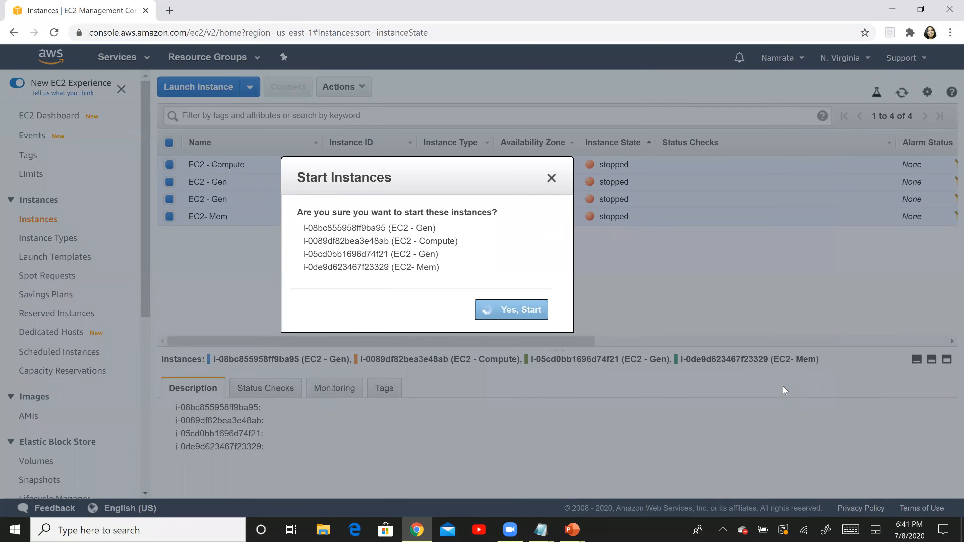
click(783, 391)
click(783, 392)
click(784, 391)
click(783, 391)
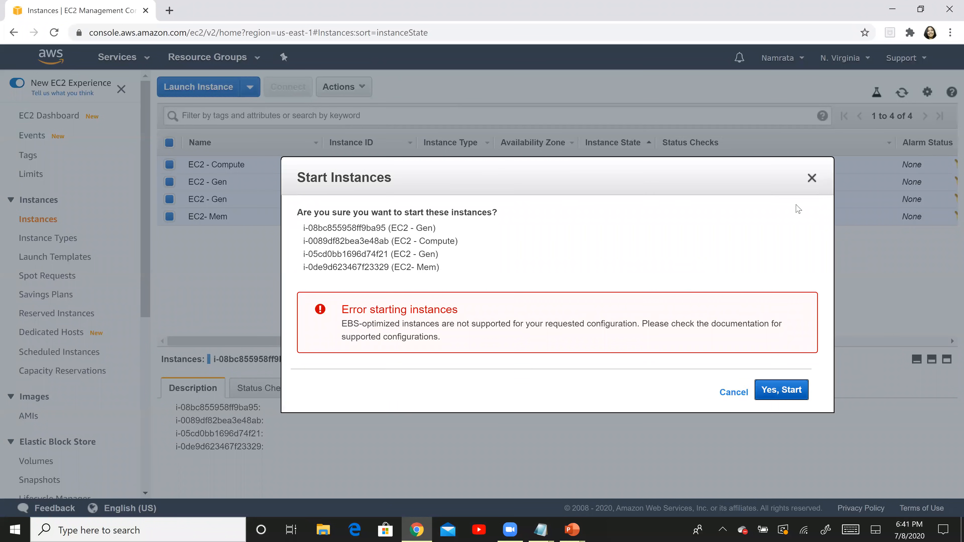
click(812, 178)
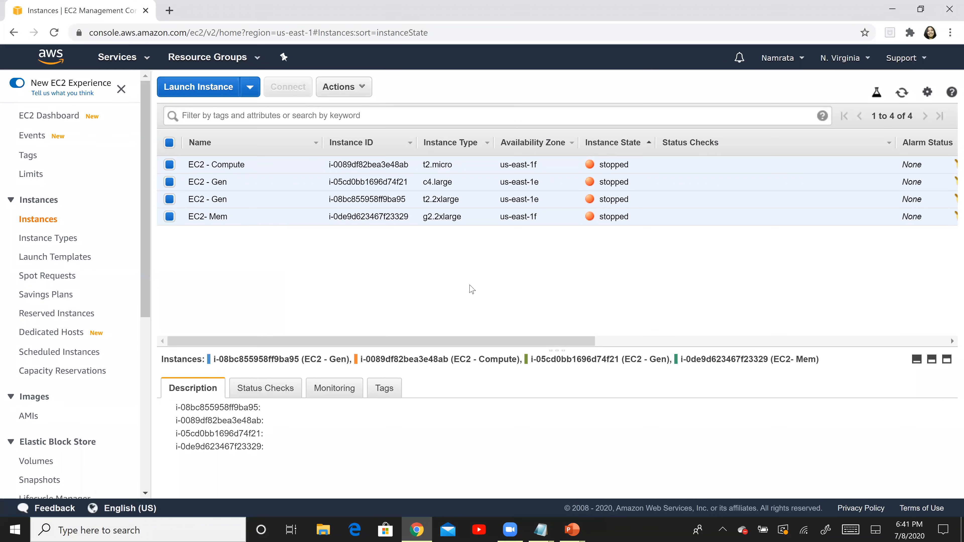
Clear the selection of all instances and start only the EC2 - Compute instance.
click(169, 143)
click(169, 164)
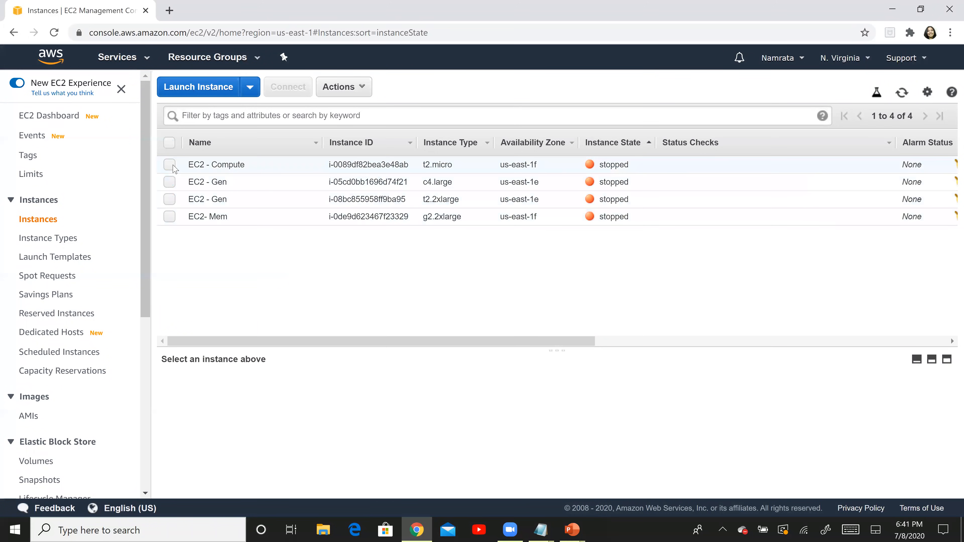
click(354, 90)
mouse_move(446, 171)
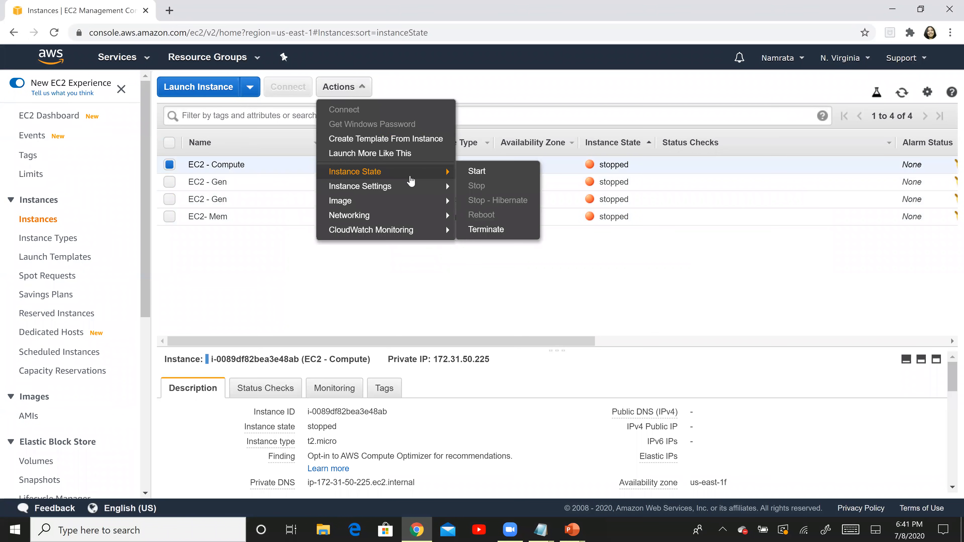
click(479, 170)
click(650, 329)
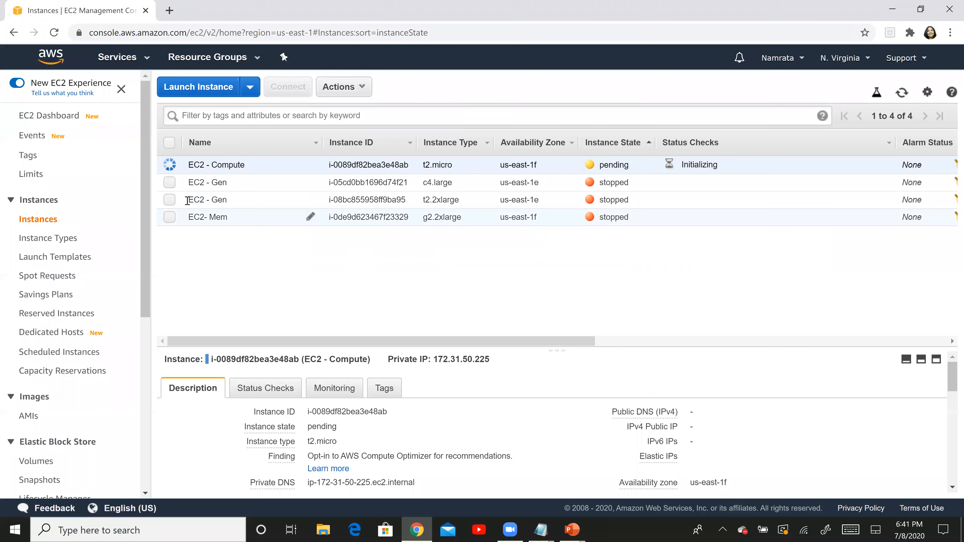
Try to start the c4.large EC2 - Gen instance, refreshing the instance list before checking its state actions again.
click(169, 182)
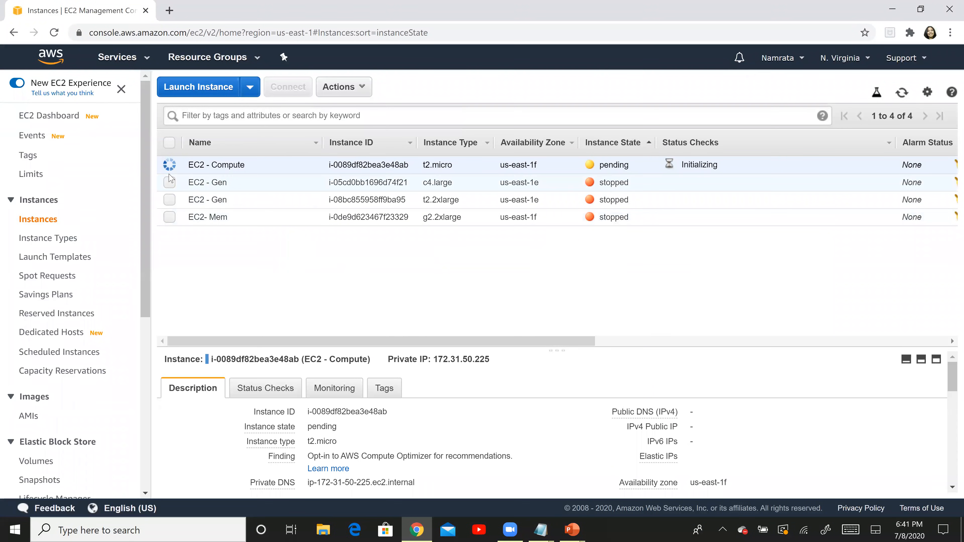
click(361, 87)
mouse_move(448, 171)
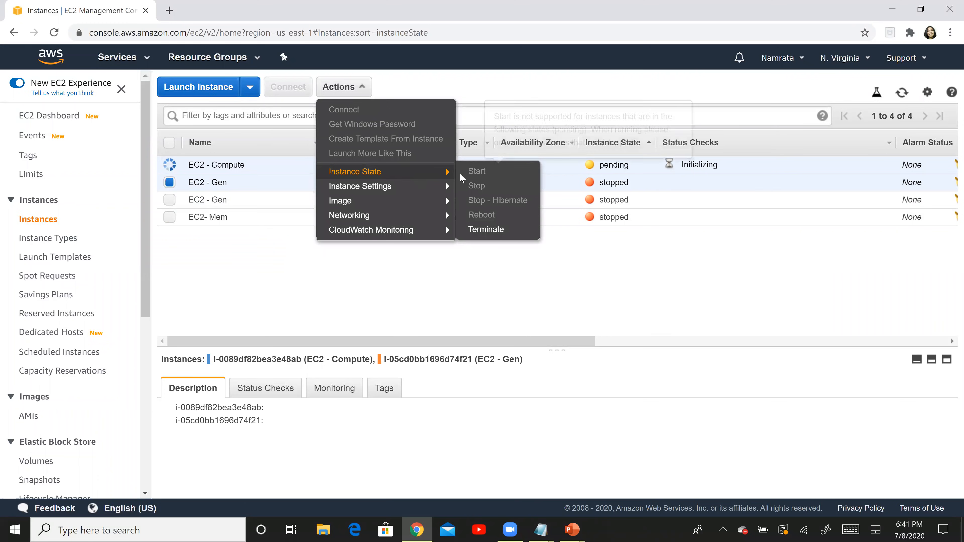
click(340, 276)
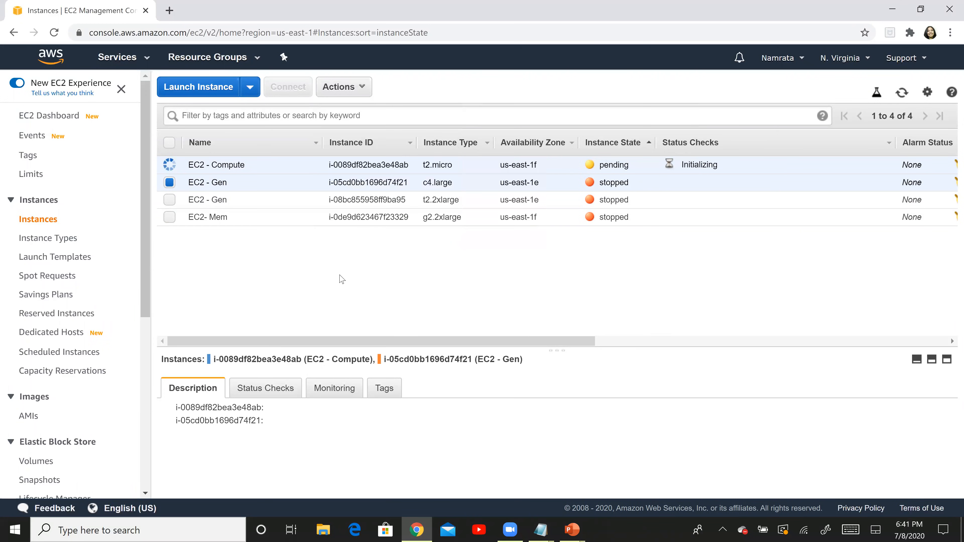
click(903, 93)
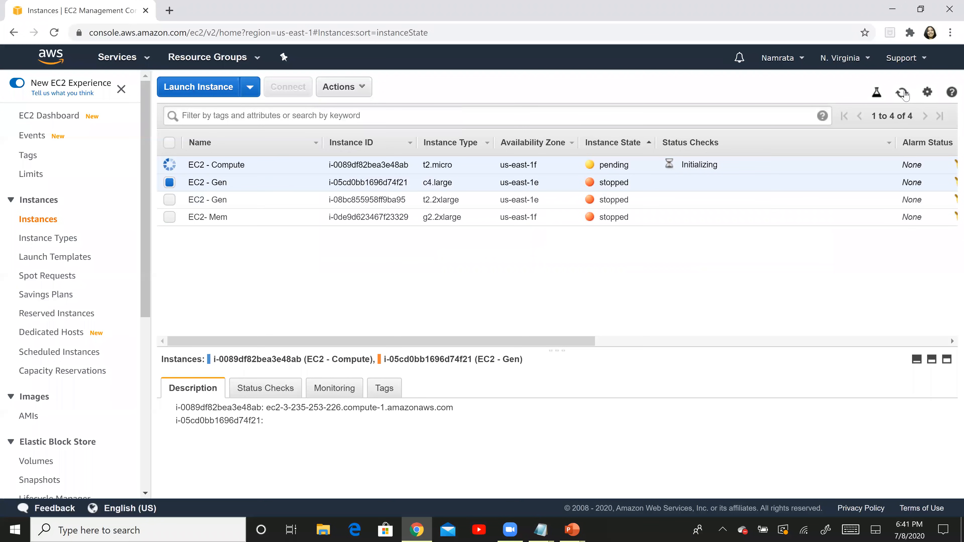
click(904, 93)
click(904, 93)
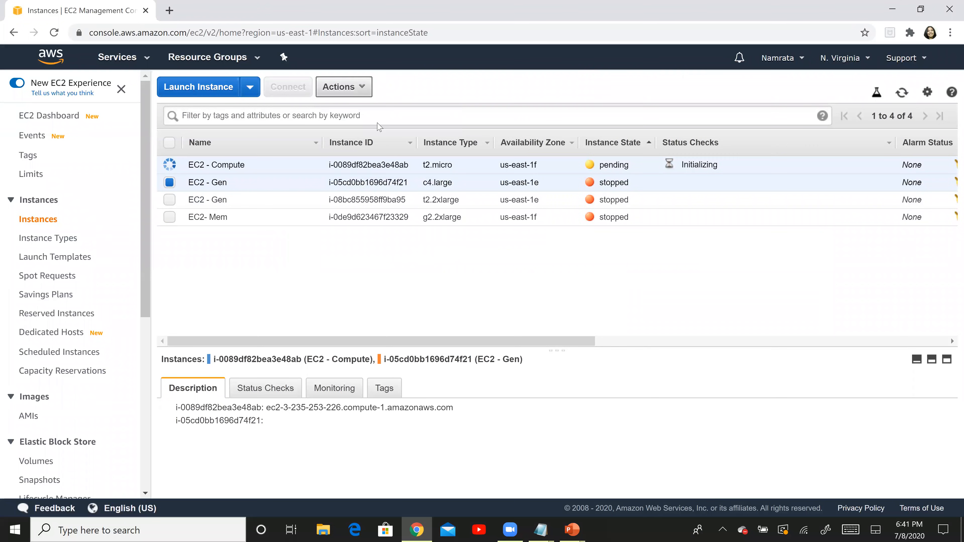
click(355, 87)
mouse_move(400, 175)
click(272, 280)
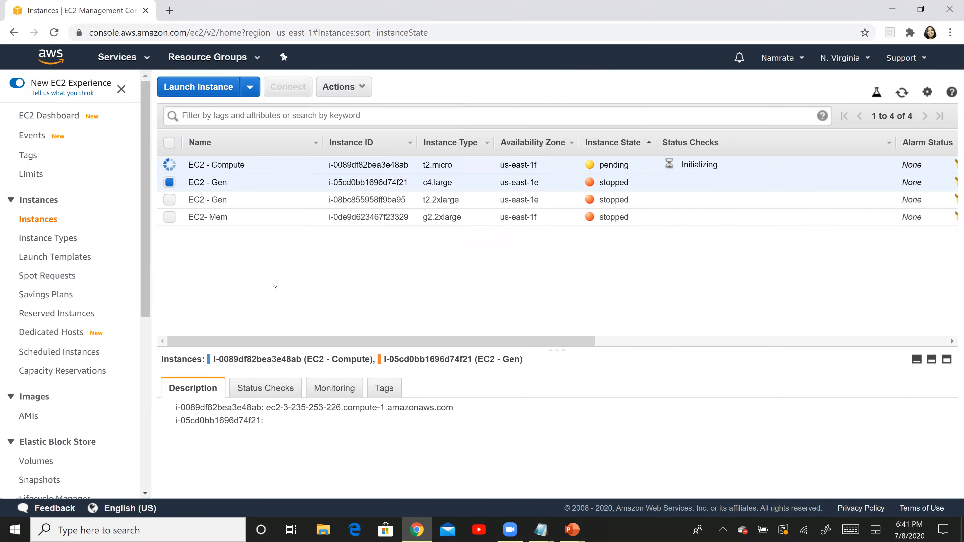
Try to start the t2.2xlarge EC2 - Gen instance in place of the c4.large one, then deselect it.
click(170, 199)
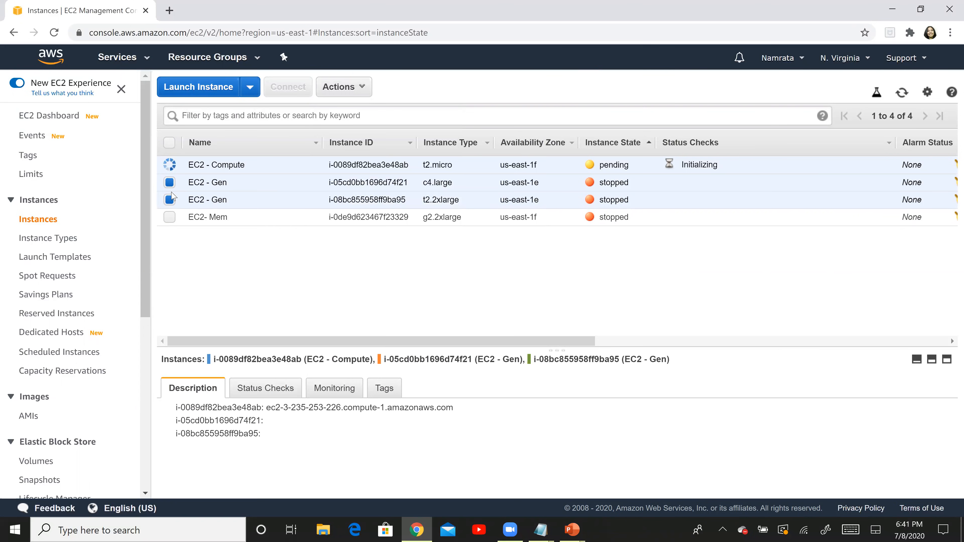
click(169, 200)
click(170, 182)
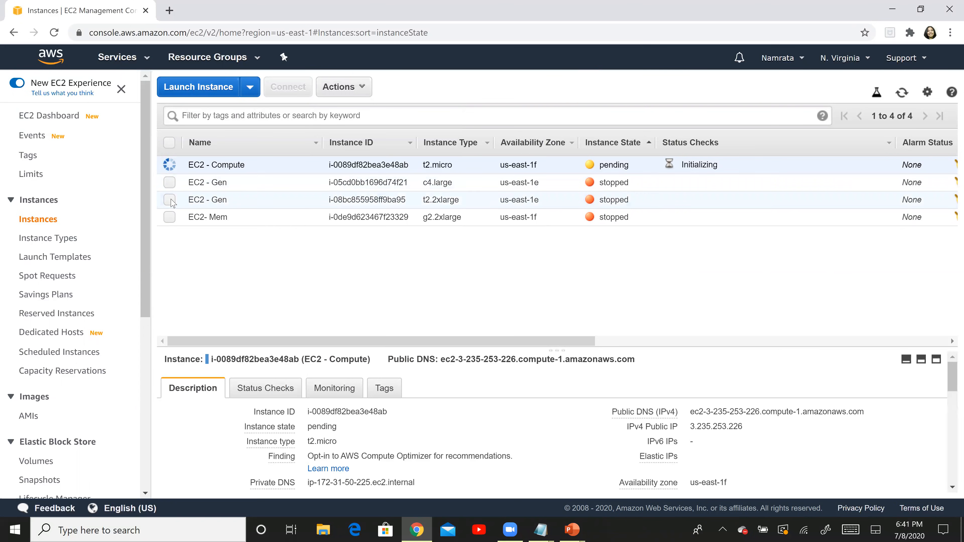
click(170, 200)
click(344, 87)
mouse_move(430, 173)
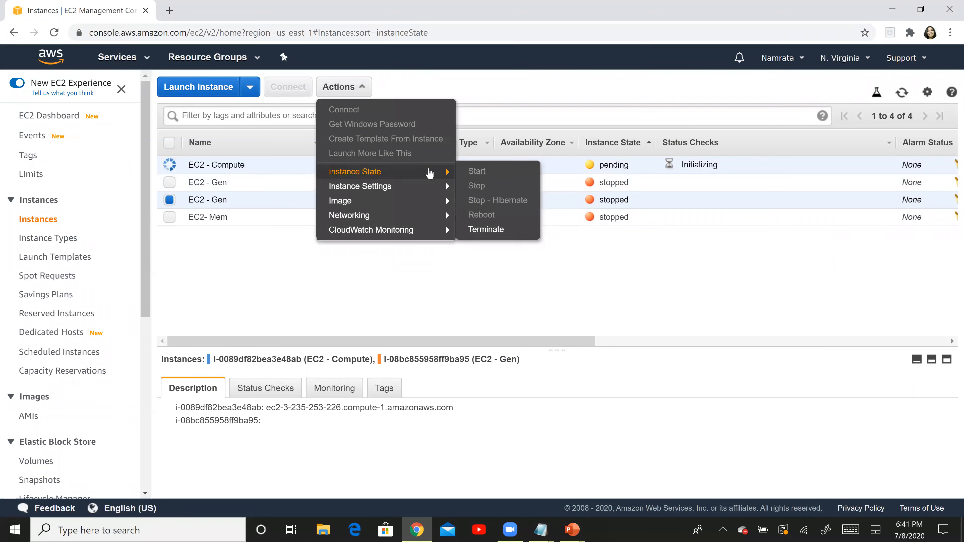
click(167, 203)
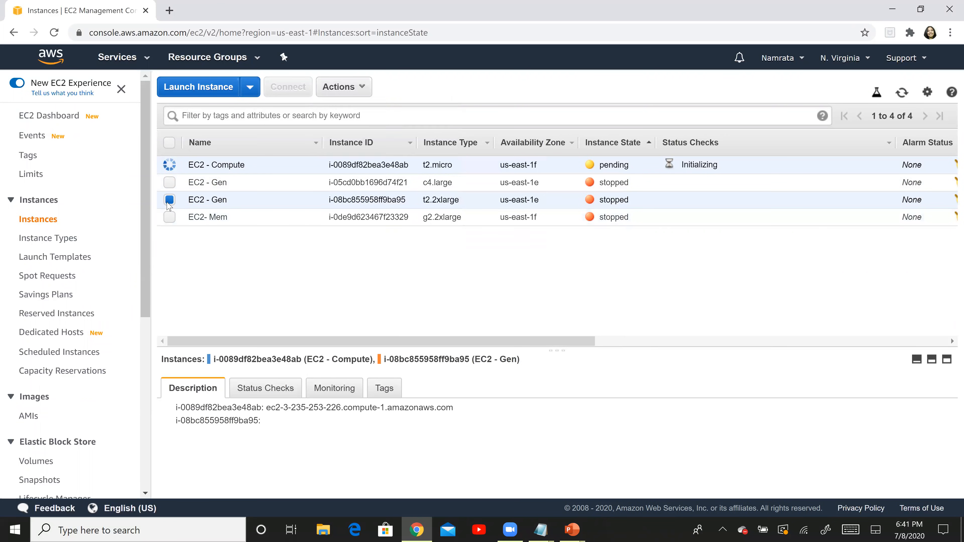
click(169, 201)
Select the EC2- Mem instance and check whether its instance state actions allow starting it.
click(169, 217)
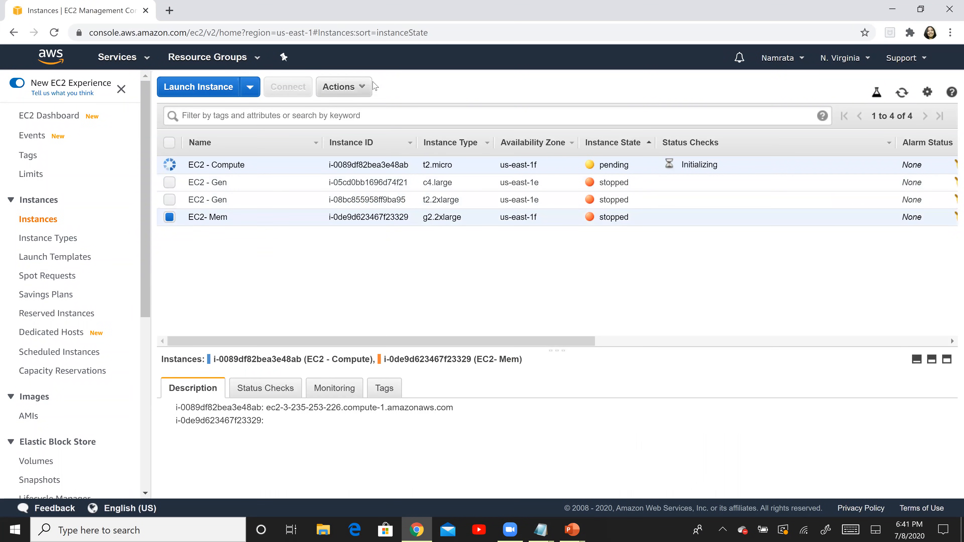
click(363, 87)
mouse_move(438, 178)
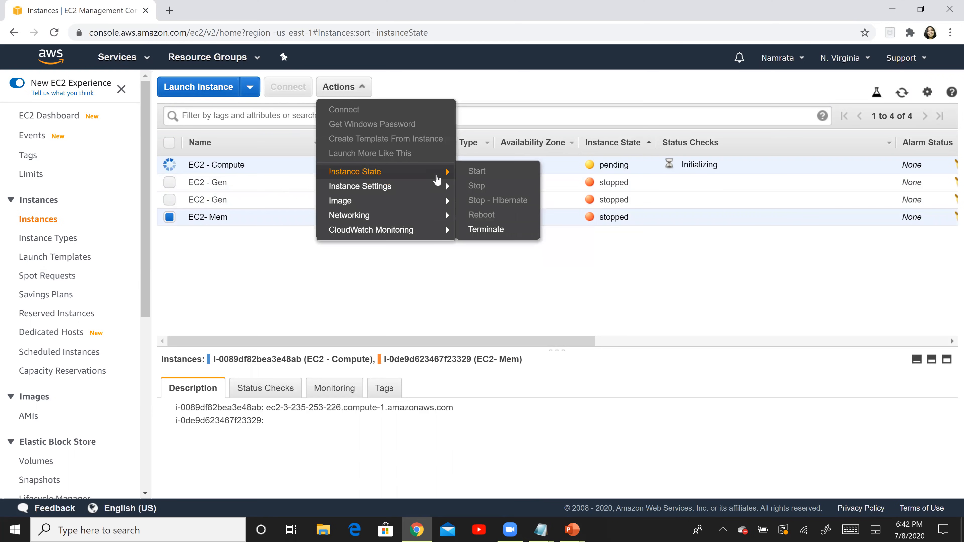
click(326, 293)
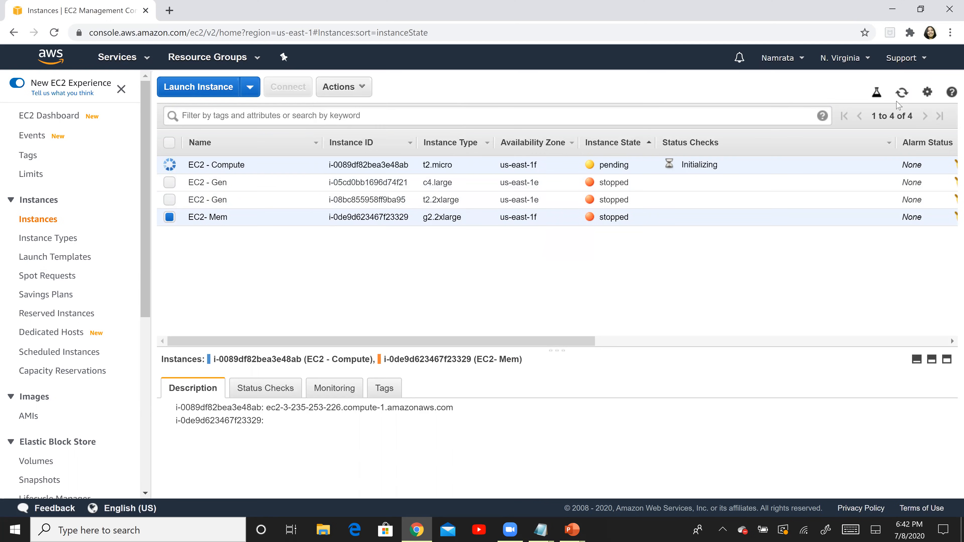
Refresh the instance list, deselect EC2 - Compute, and try to start only the EC2- Mem instance.
click(903, 95)
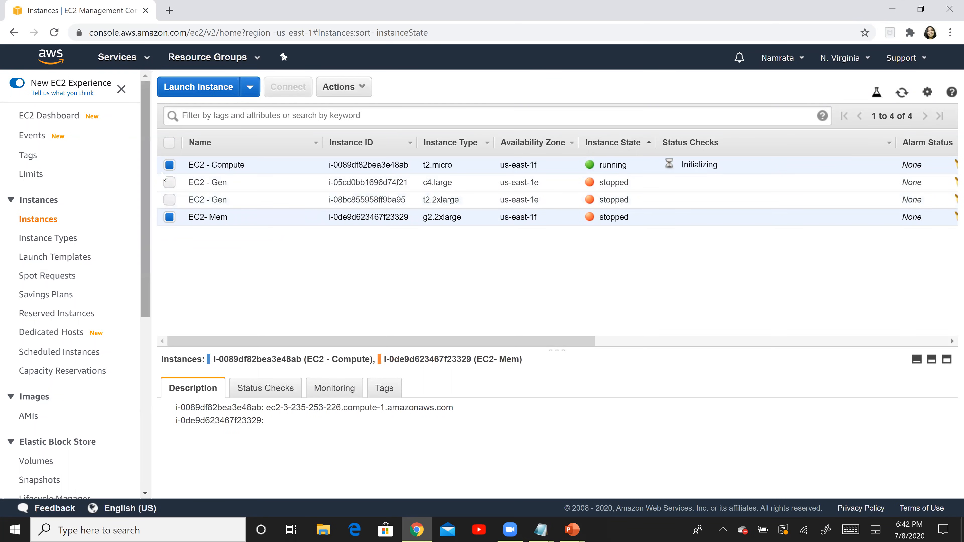
click(170, 164)
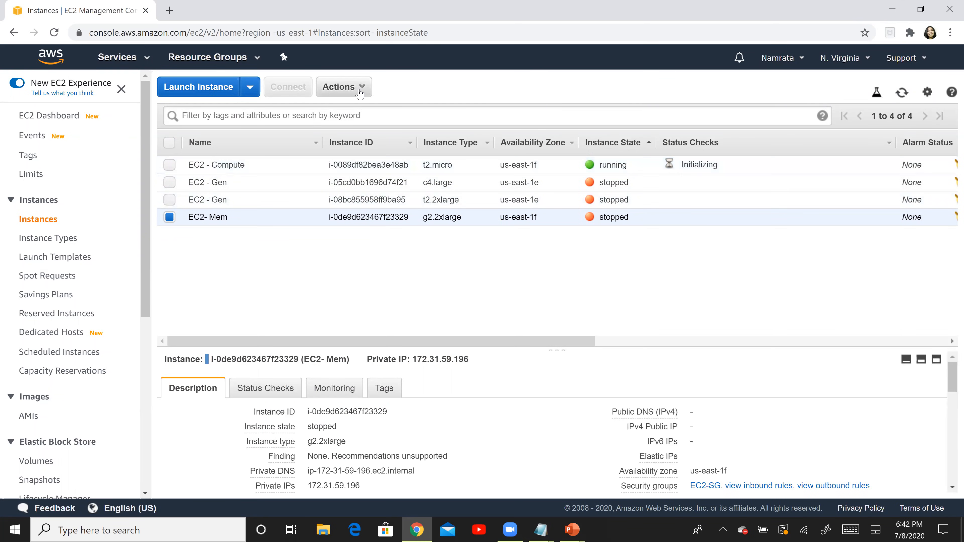
click(339, 86)
mouse_move(440, 173)
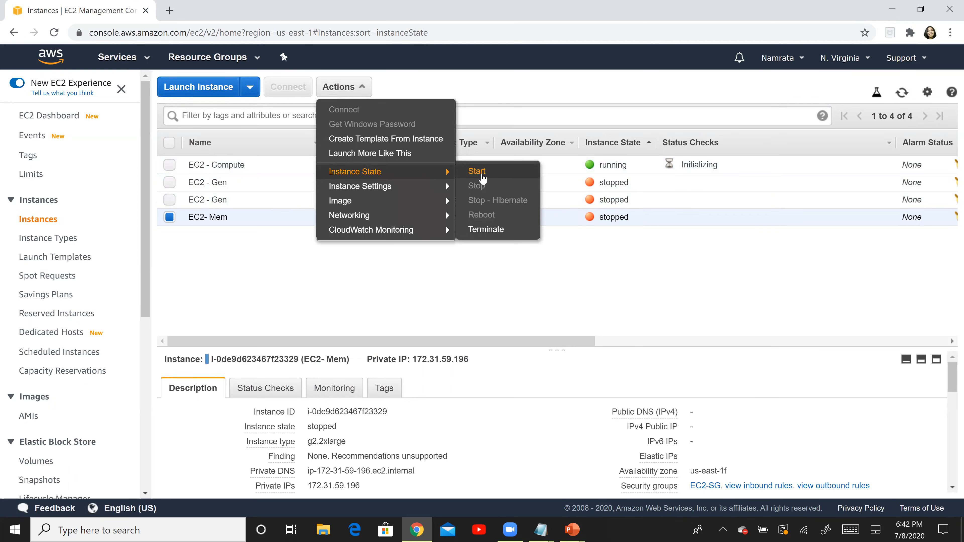
click(482, 172)
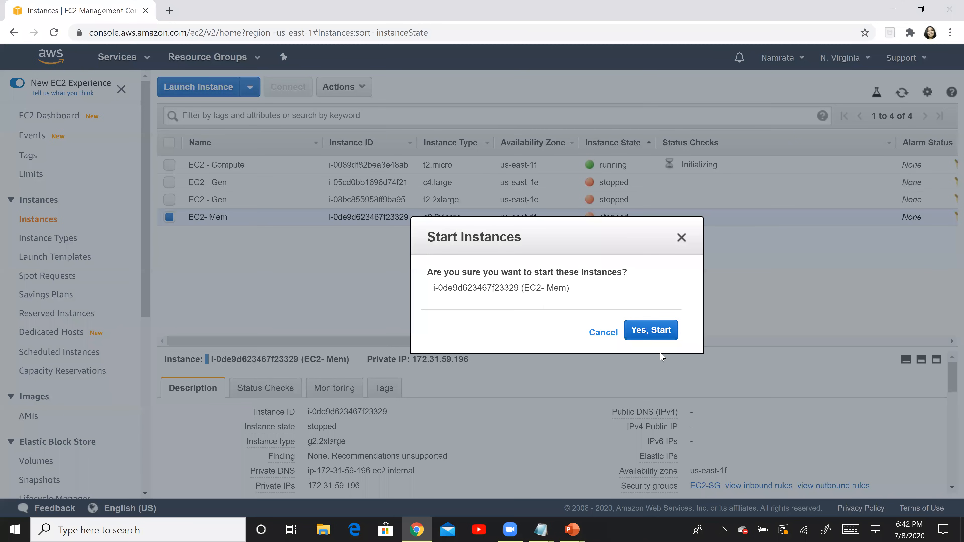
click(656, 334)
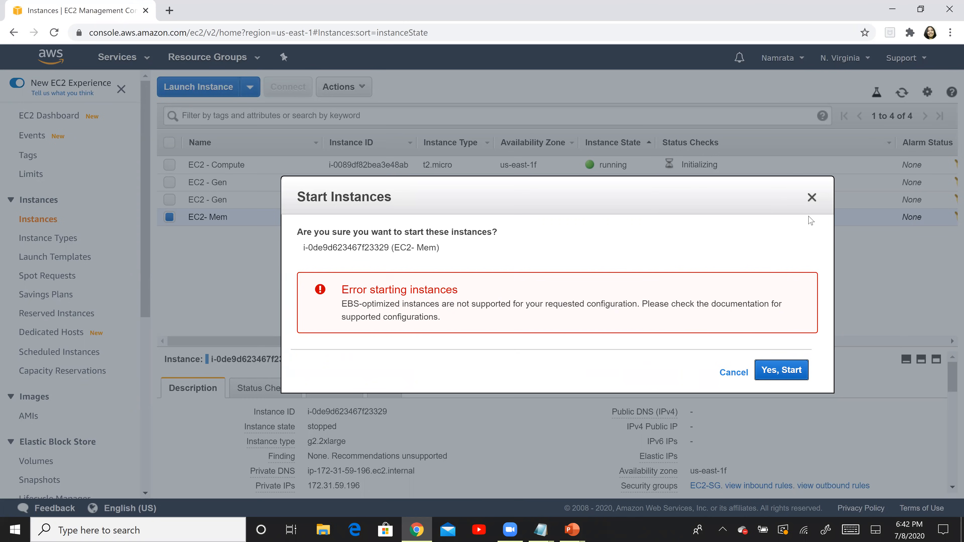
click(812, 198)
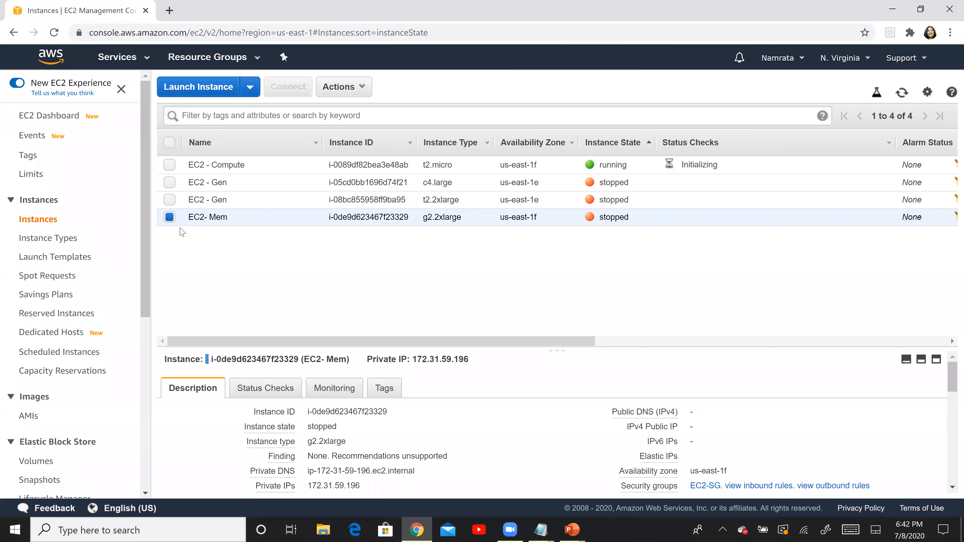
Start only the t2.2xlarge EC2 - Gen instance i-08bc855958ff9ba95 and refresh the instance list.
click(169, 217)
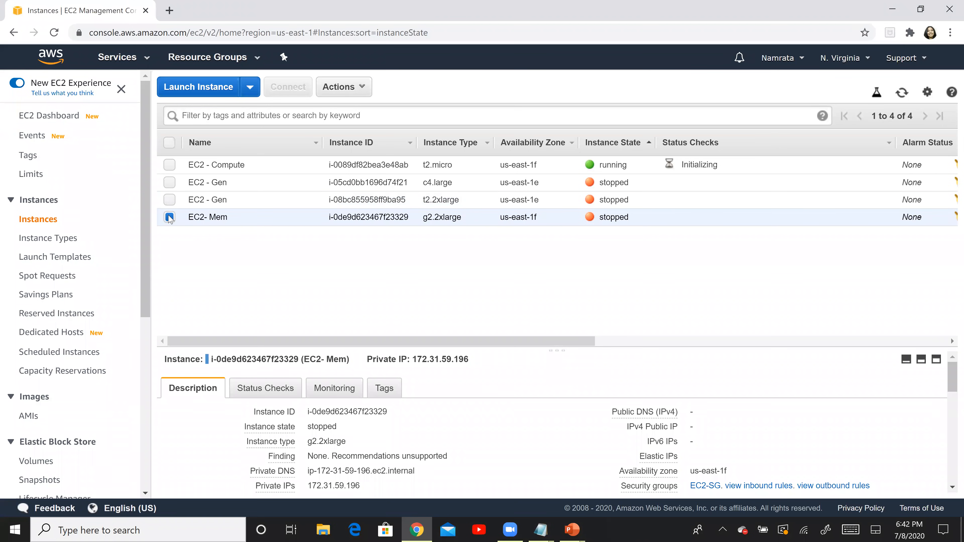
click(169, 200)
click(339, 87)
mouse_move(399, 175)
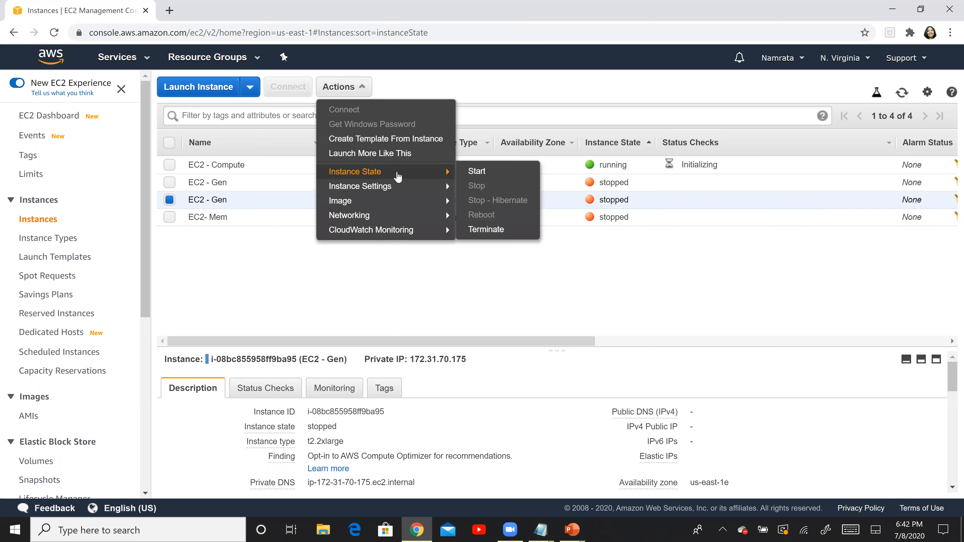
click(476, 171)
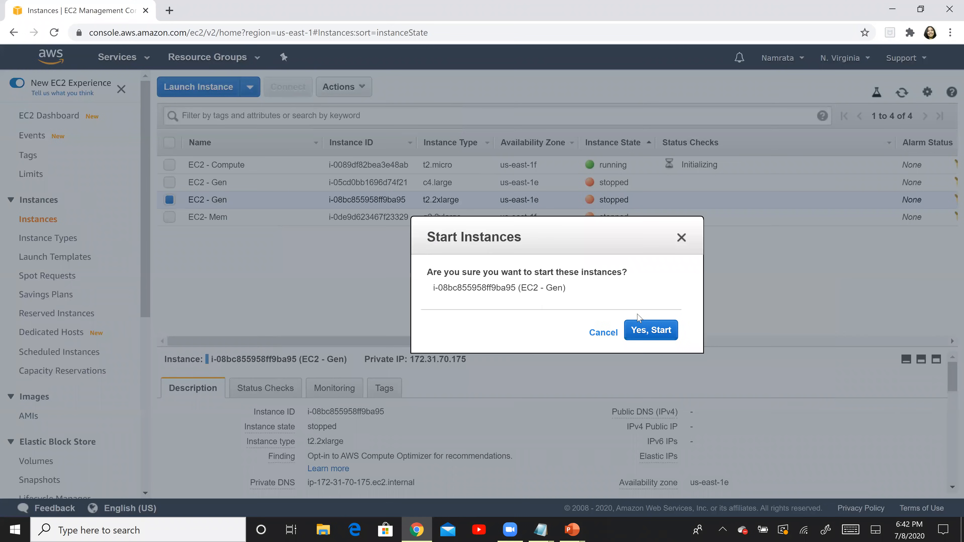
click(648, 330)
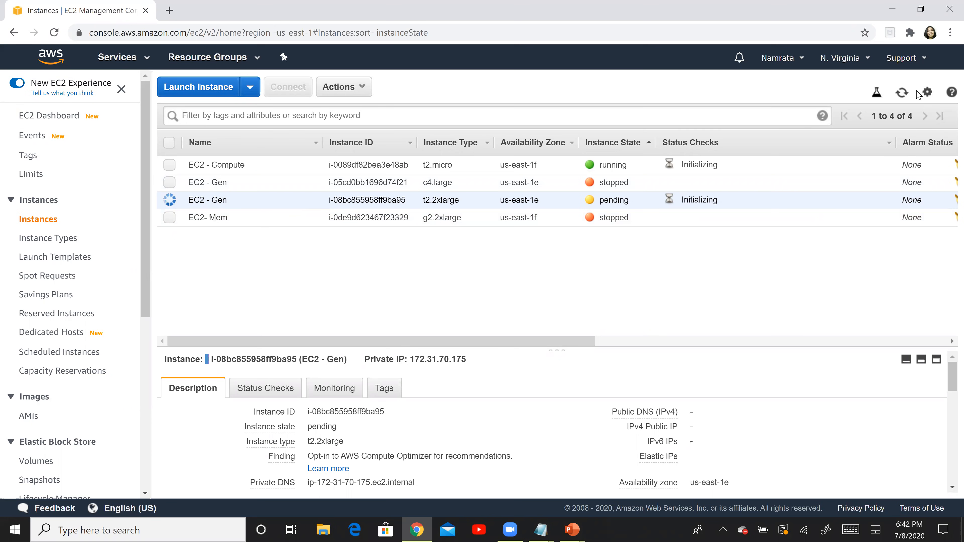
click(903, 92)
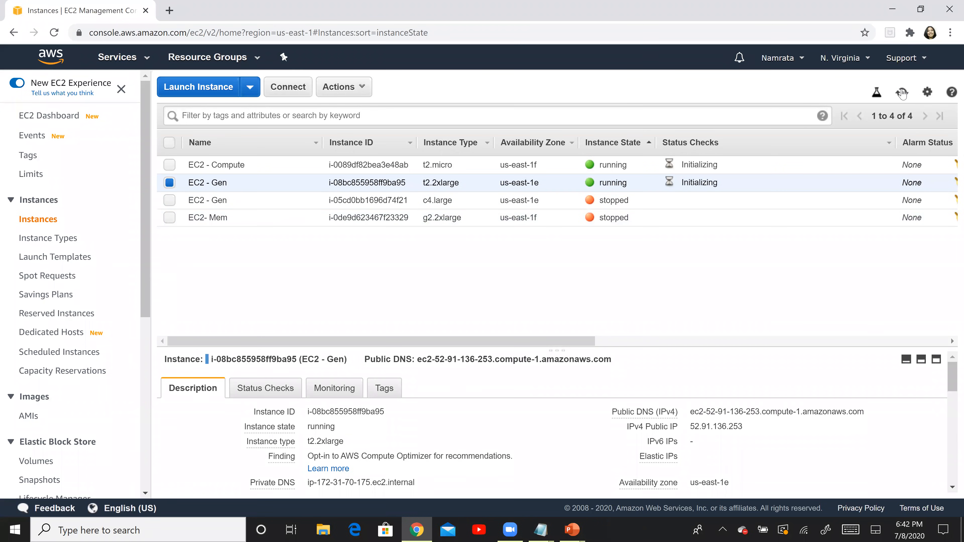
Start only the c4.large EC2 - Gen instance i-05cd0bb1696d74f21 and confirm the start.
click(171, 186)
click(169, 201)
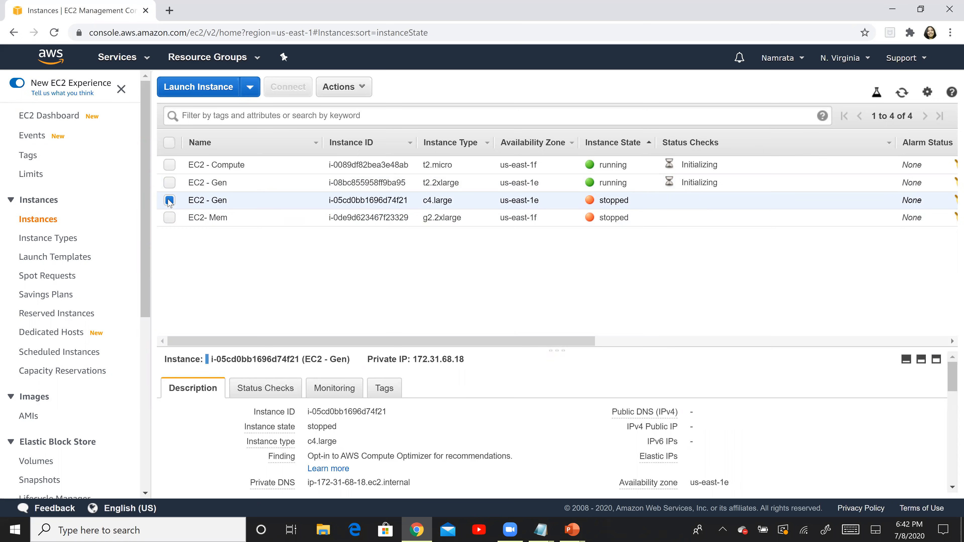
click(364, 91)
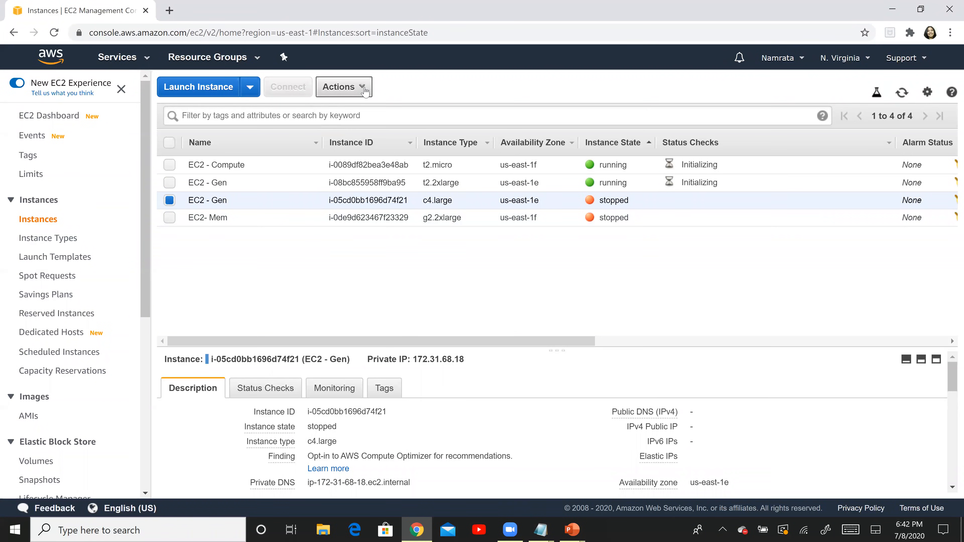
mouse_move(446, 172)
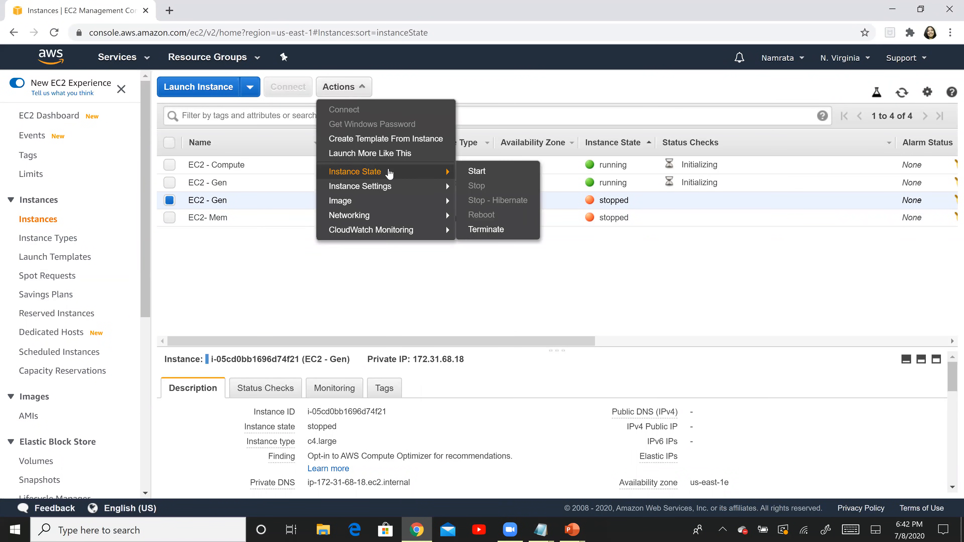
click(466, 174)
click(668, 332)
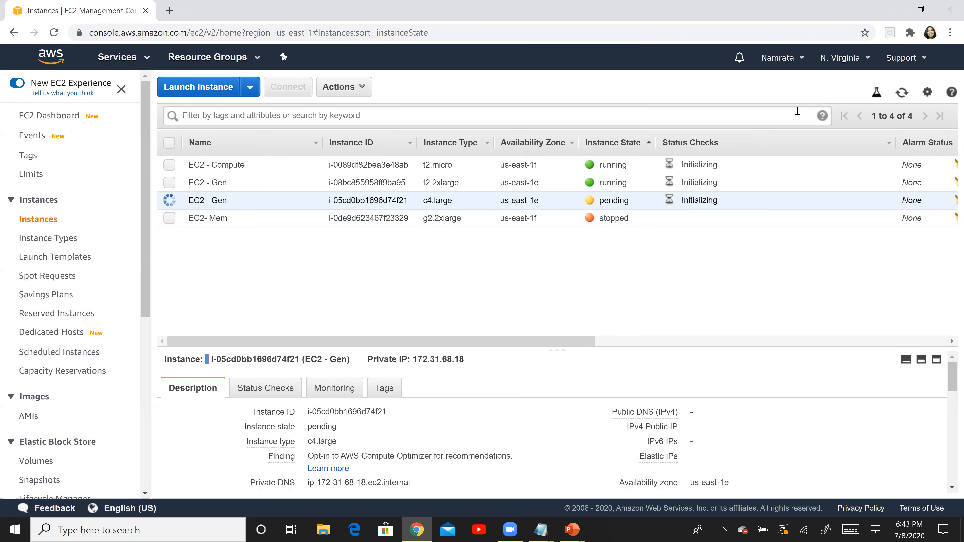
Refresh the instance list repeatedly to check the state of the c4.large EC2 - Gen instance.
click(905, 98)
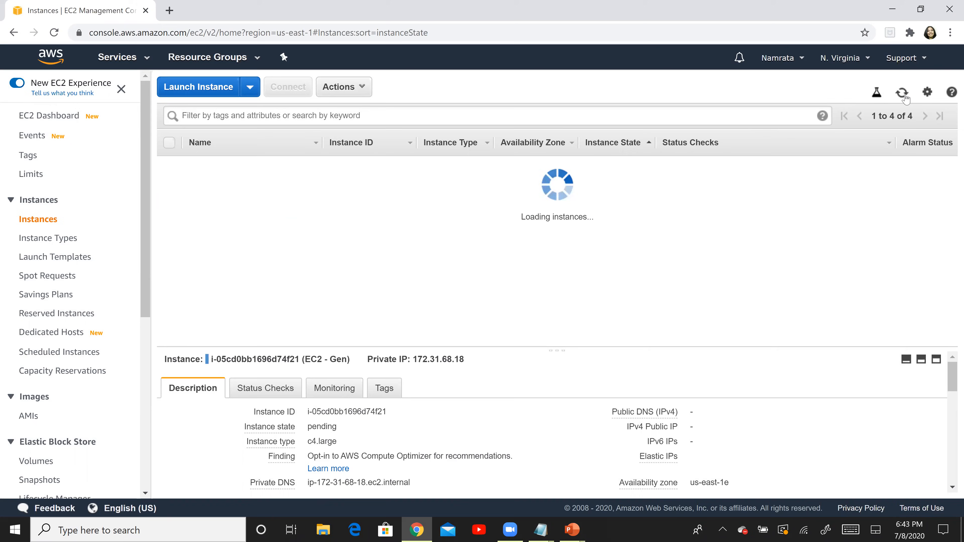
click(906, 97)
click(906, 97)
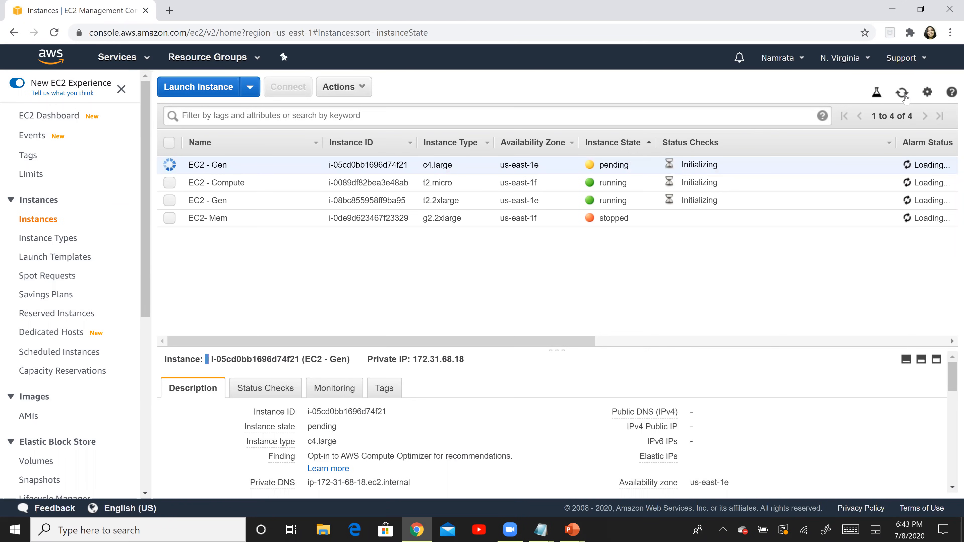
click(906, 97)
click(906, 97)
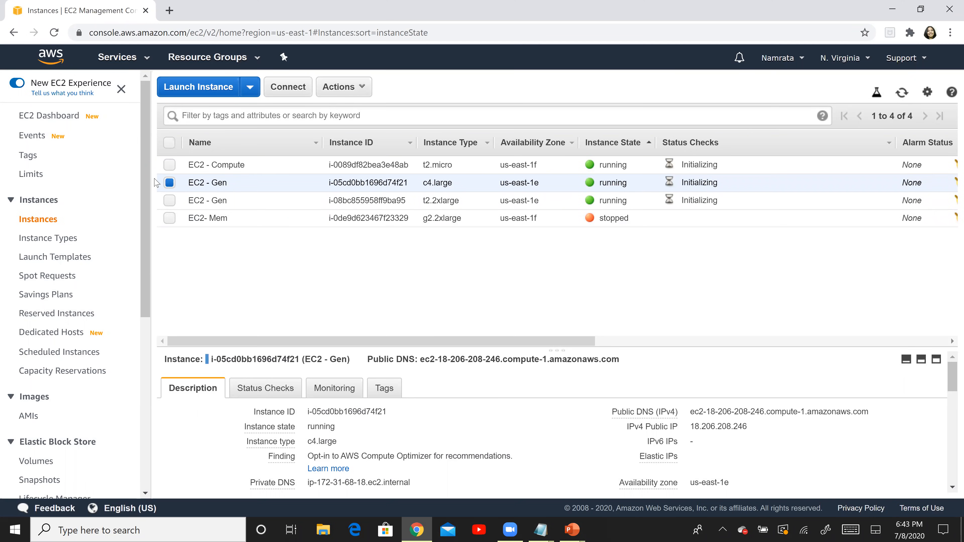
Select only the EC2- Mem instance and examine the compute optimizer finding in its description.
click(169, 183)
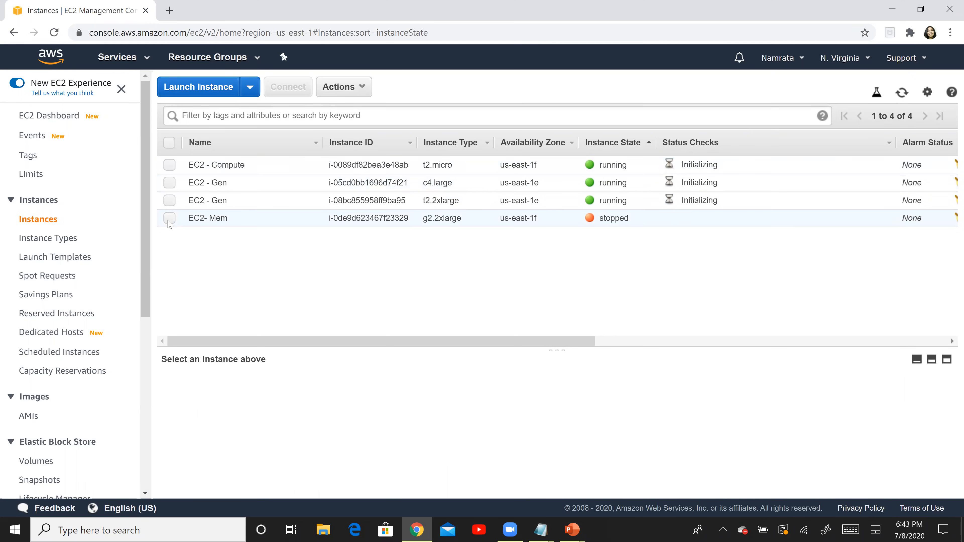
click(170, 218)
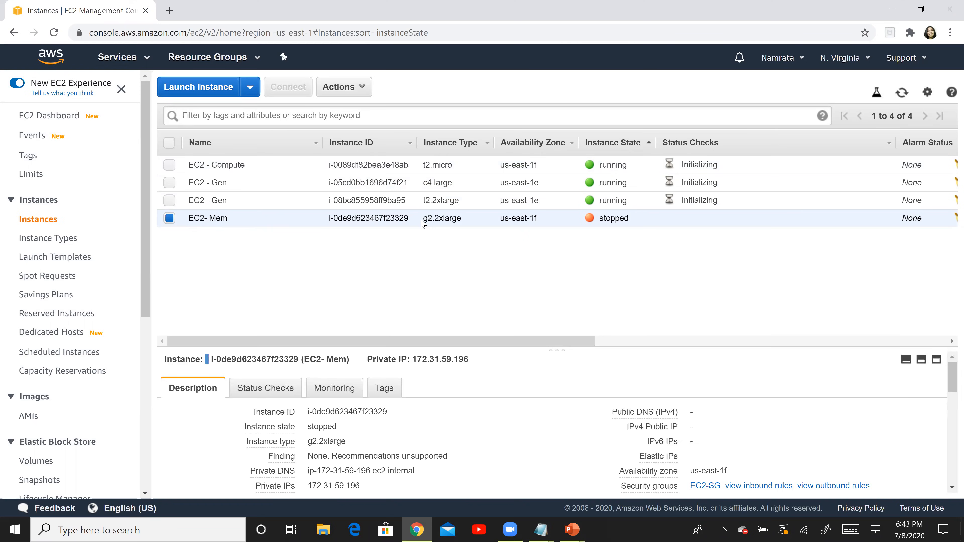
double_click(420, 454)
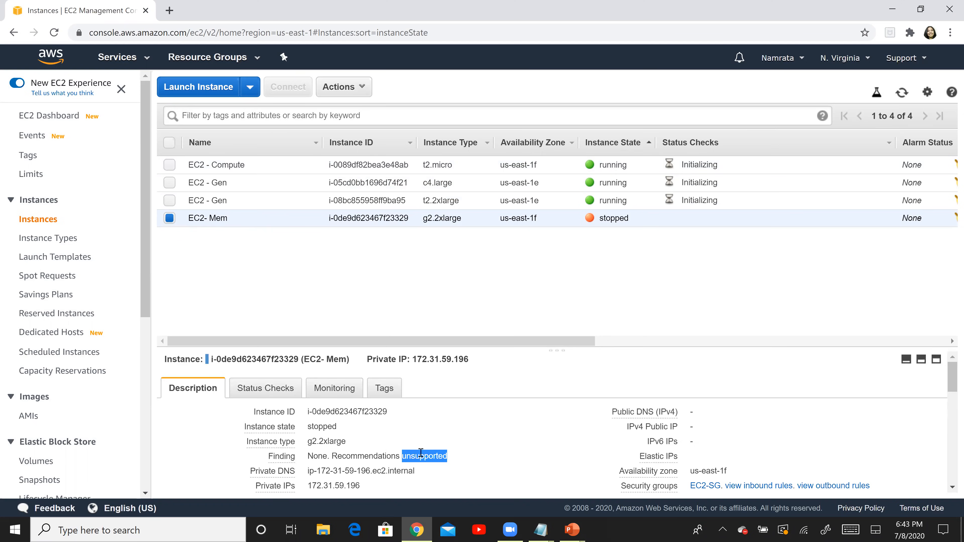